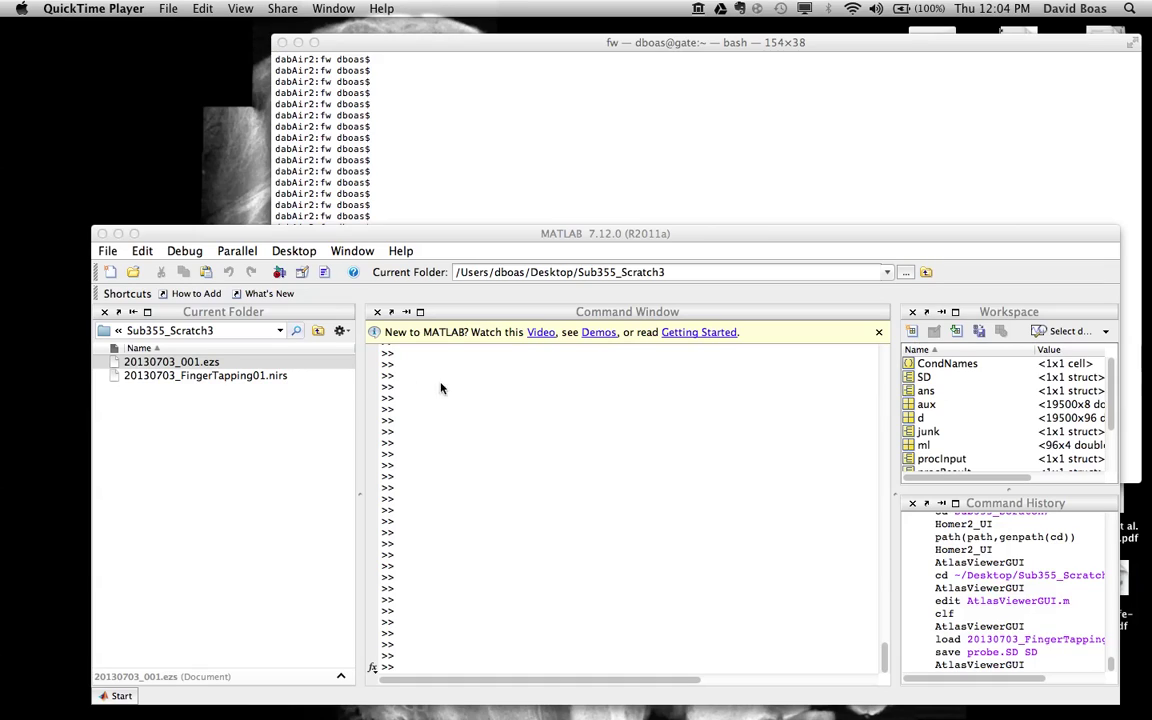
# Step: Launch AtlasViewerGUI from the MATLAB Command Window and drag its window aside
pyautogui.click(515, 411)
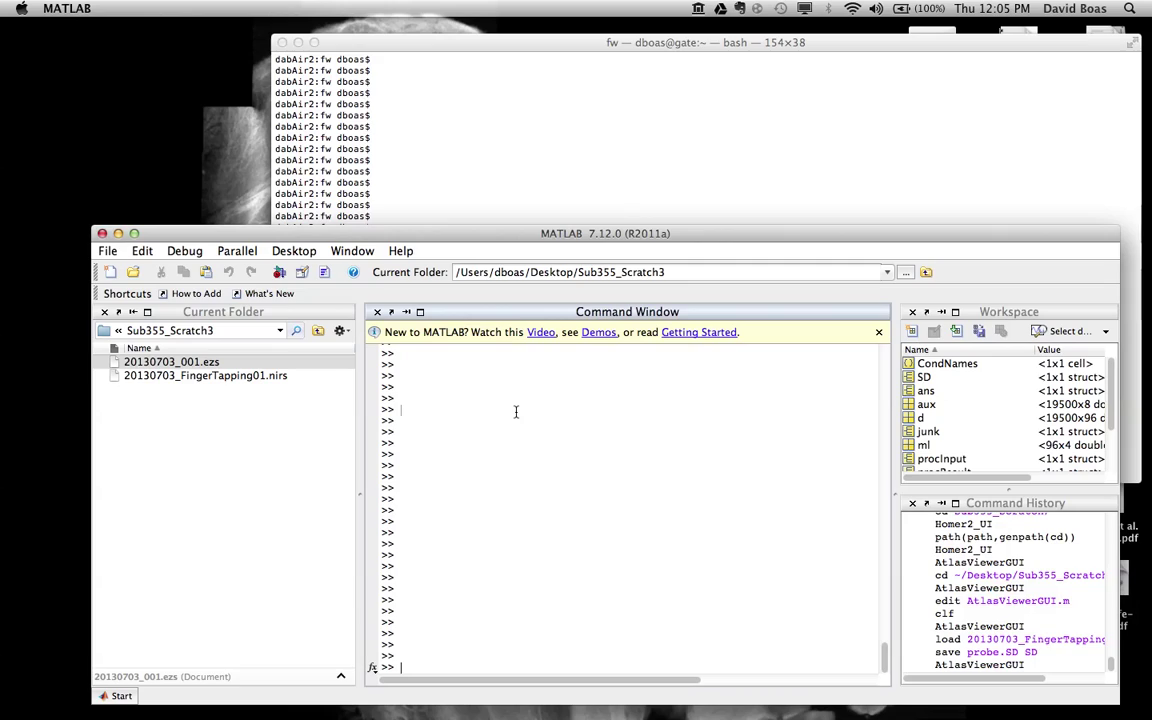
pyautogui.write('AtlasViewerGUI')
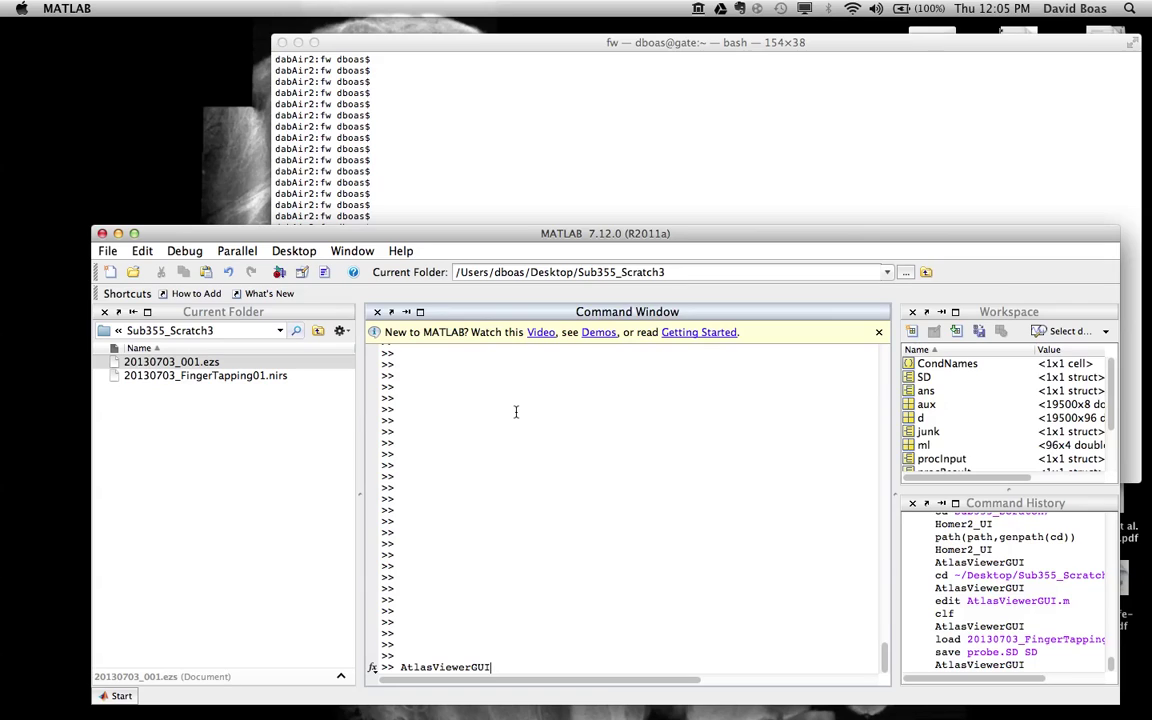
pyautogui.press('Return')
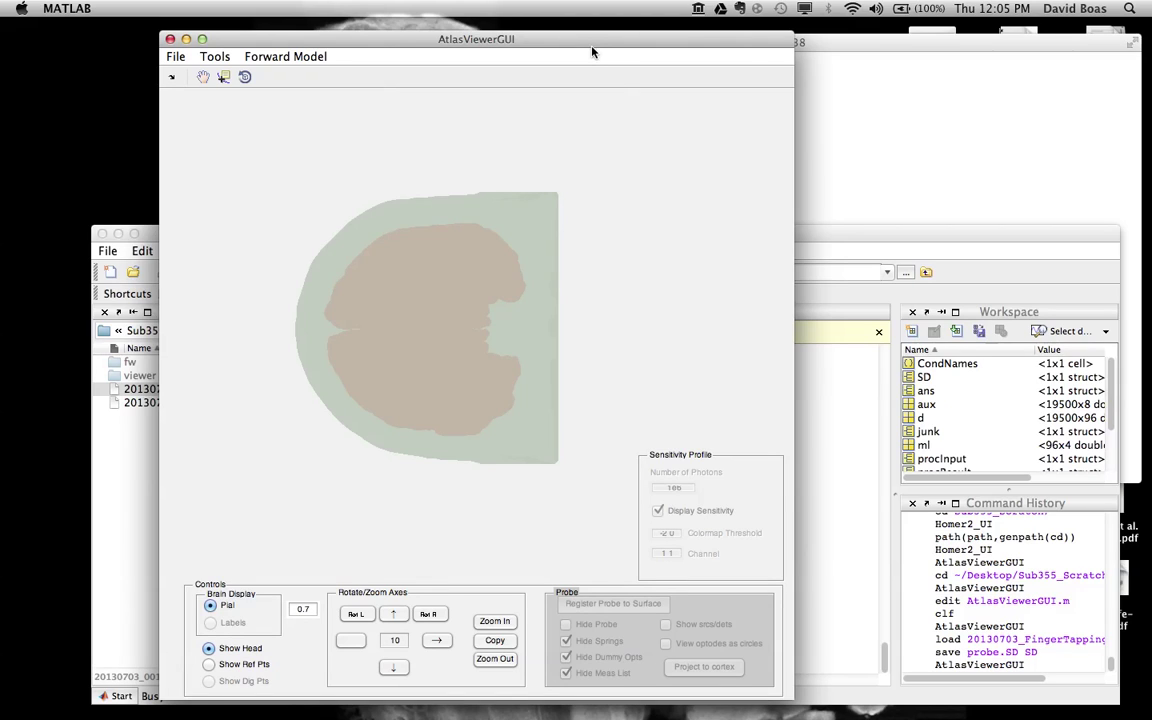
pyautogui.moveTo(586, 44); pyautogui.dragTo(806, 31)
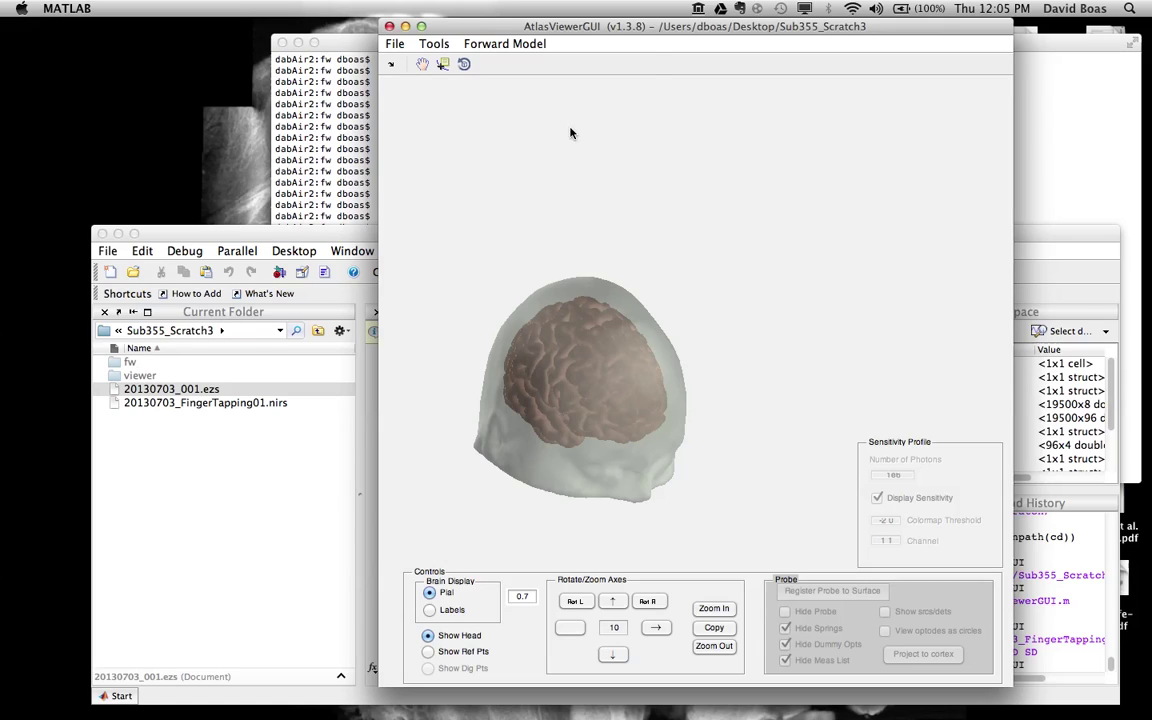
# Step: Convert 20130703_001.ezs to digitized points, then select the new digpts.txt in MATLAB
pyautogui.moveTo(459, 25); pyautogui.dragTo(477, 25)
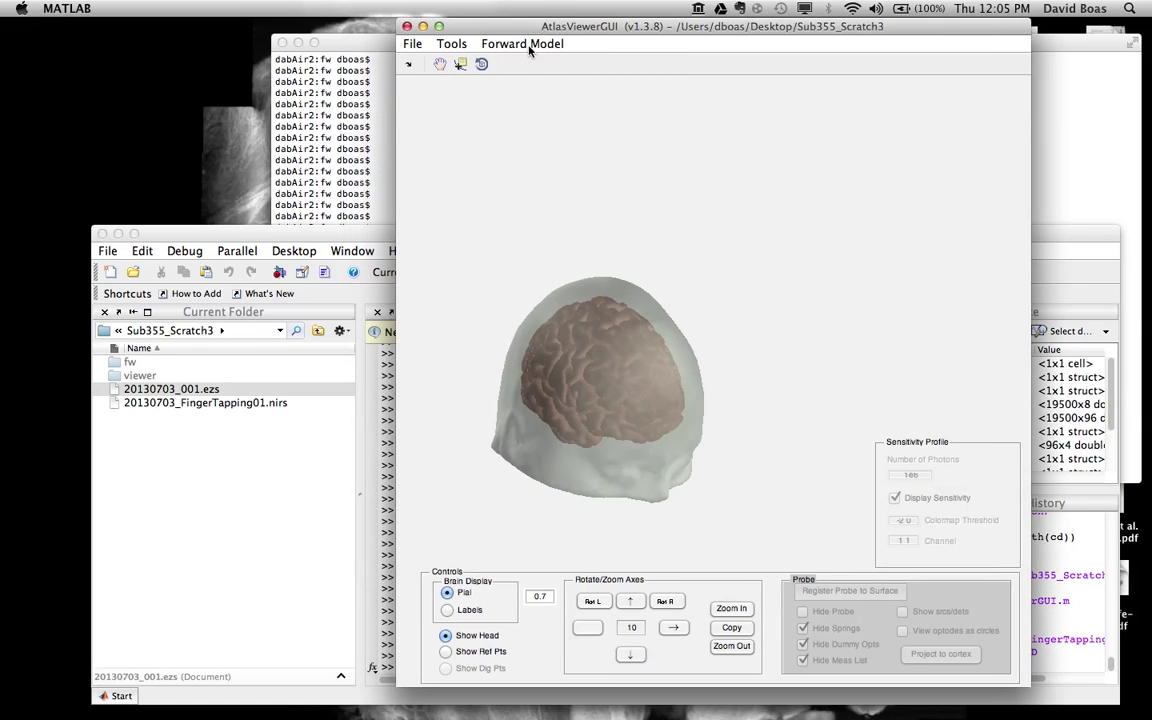
pyautogui.click(460, 47)
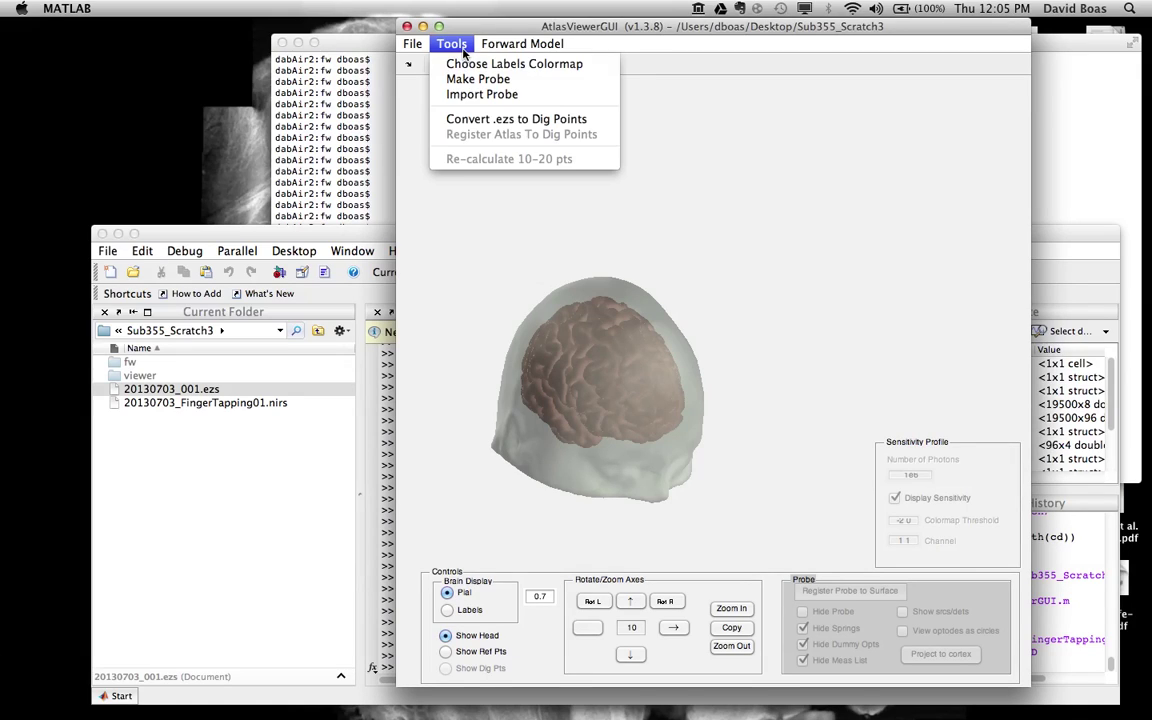
pyautogui.click(541, 121)
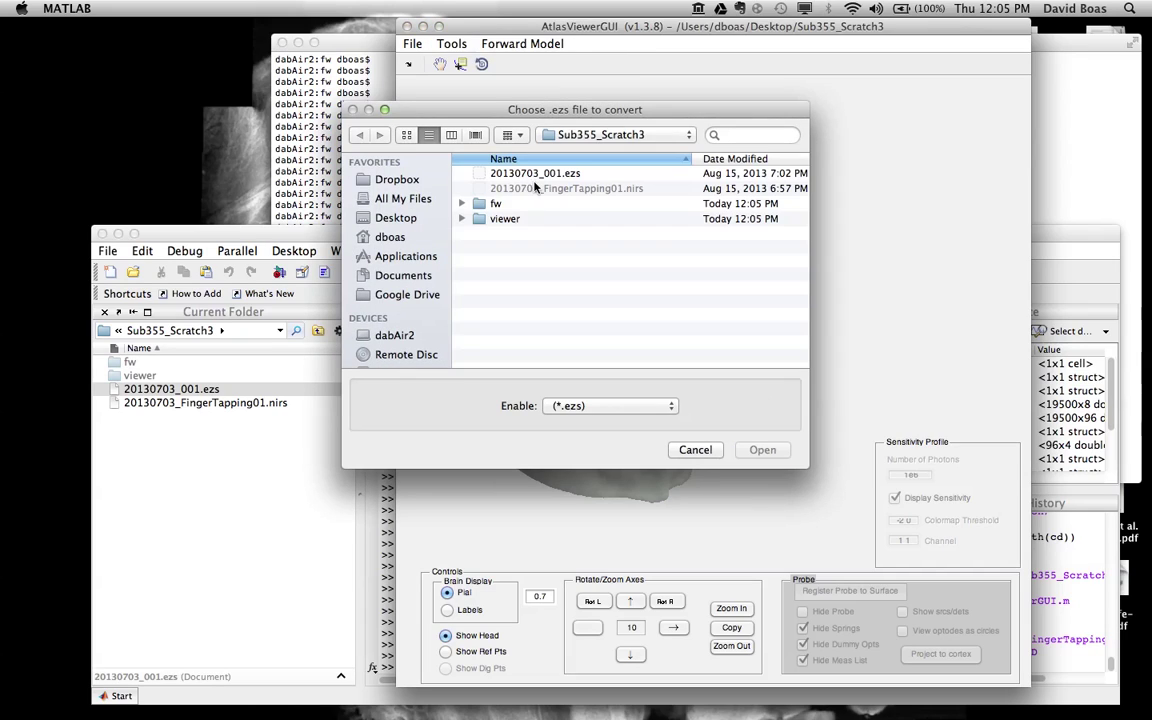
pyautogui.doubleClick(530, 175)
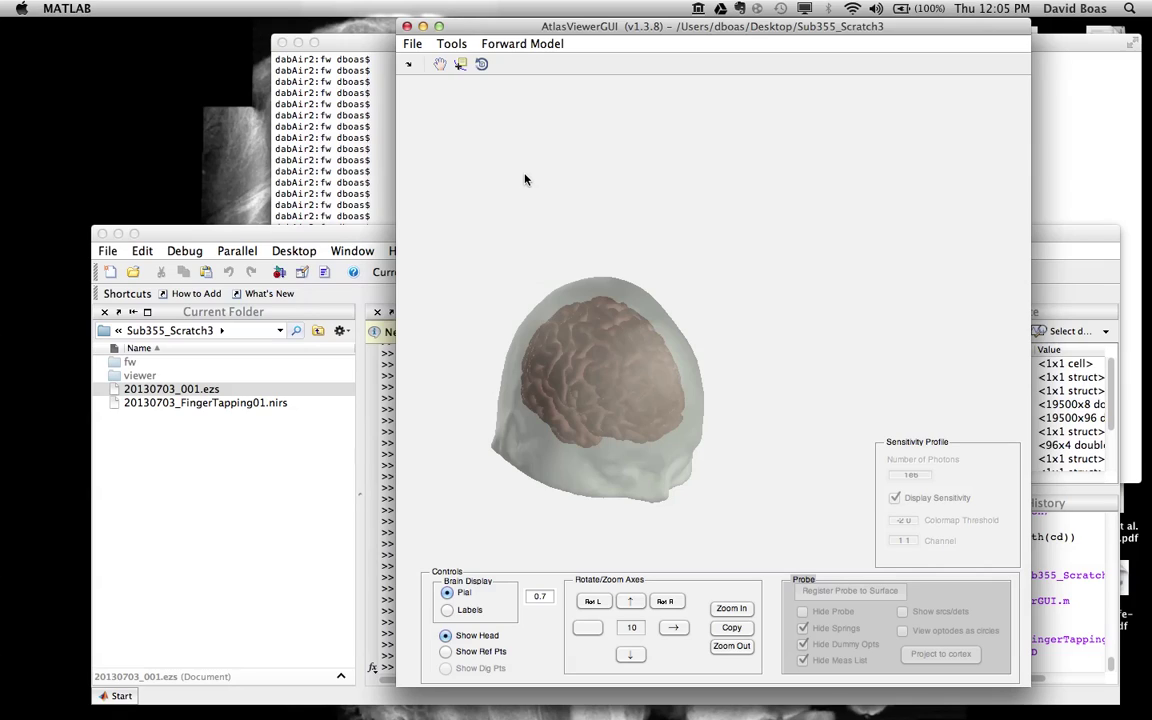
pyautogui.click(350, 236)
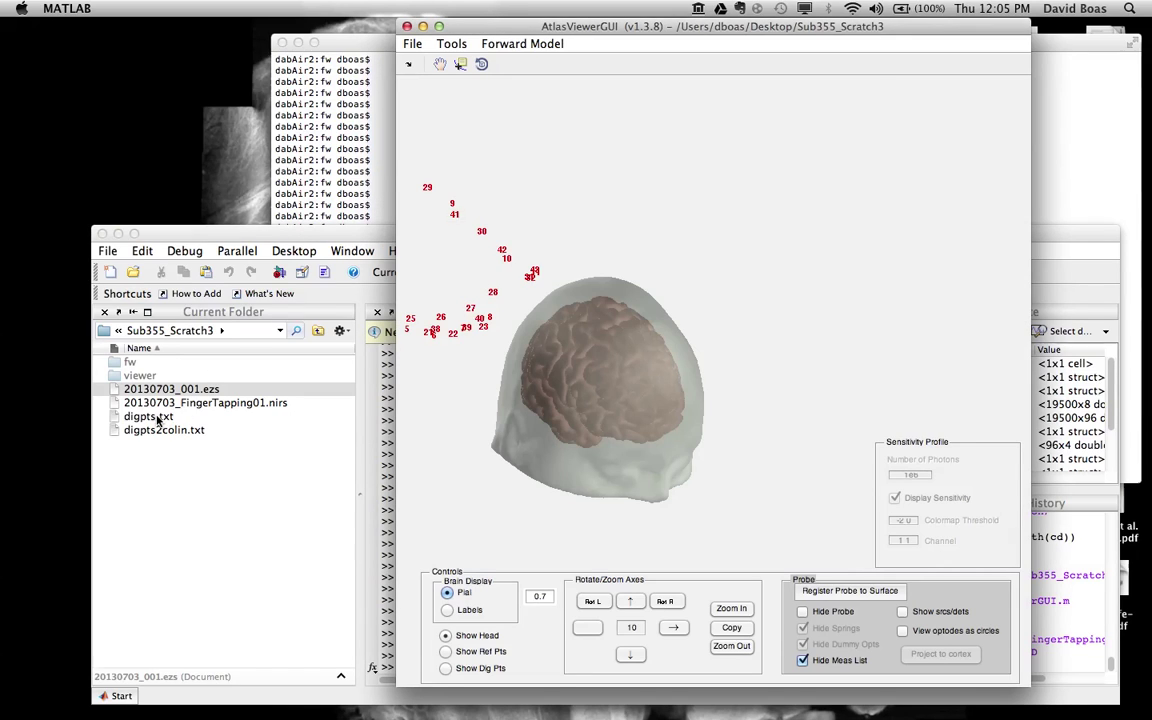
pyautogui.click(158, 418)
# Step: Open digpts.txt in the MATLAB Editor and move the editor window down and right
pyautogui.click(157, 420)
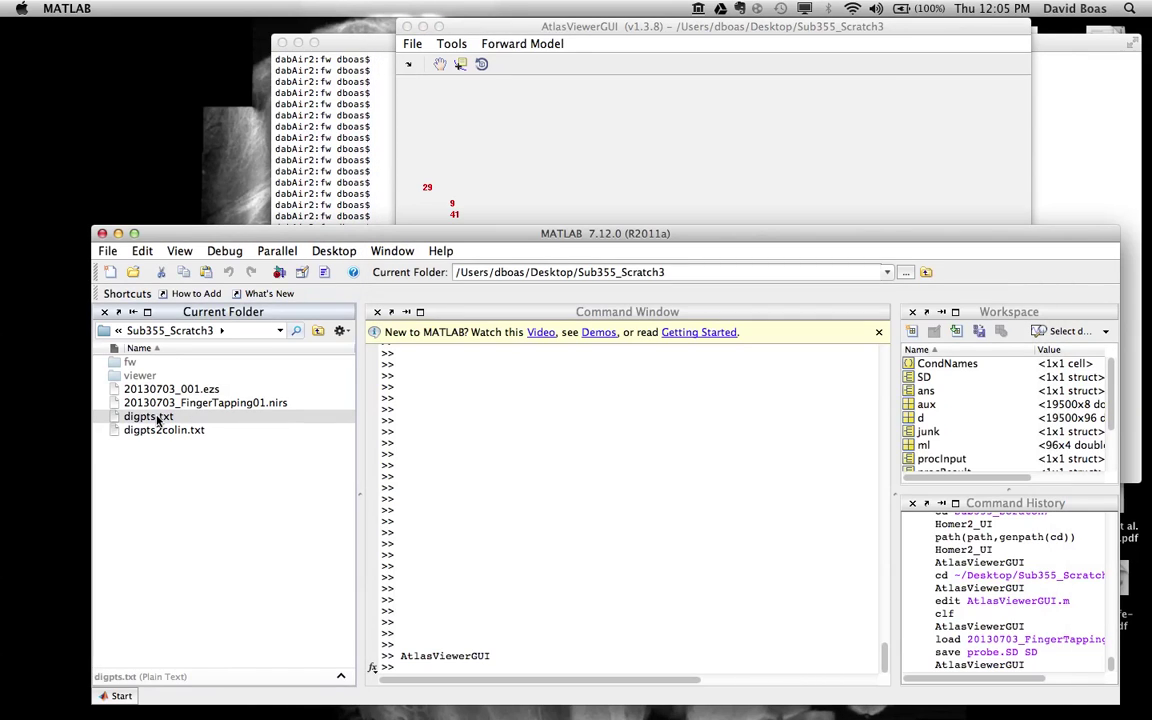
pyautogui.rightClick(157, 420)
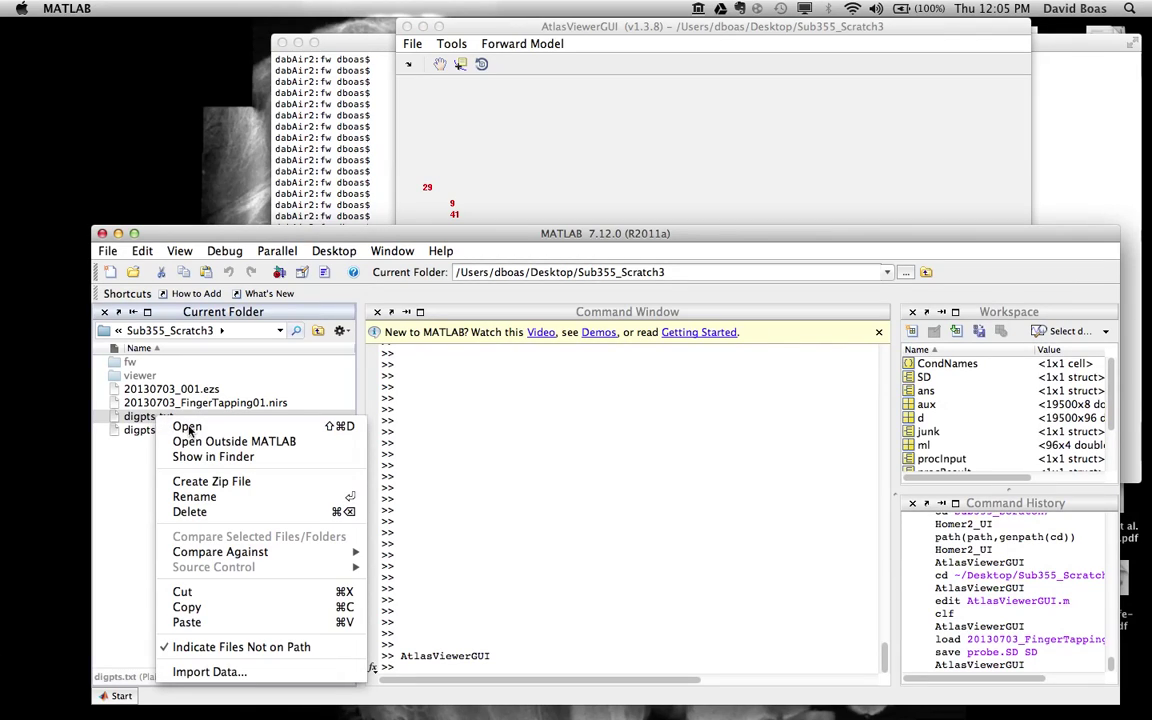
pyautogui.press('Escape')
pyautogui.click(160, 418)
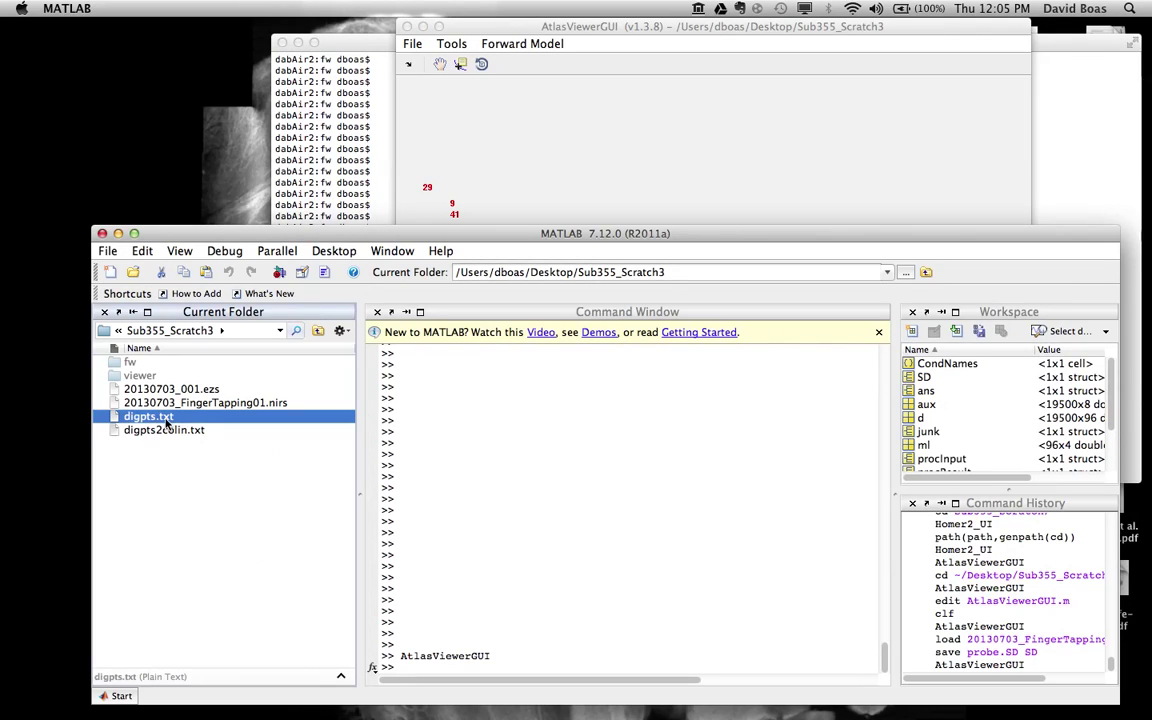
pyautogui.rightClick(167, 421)
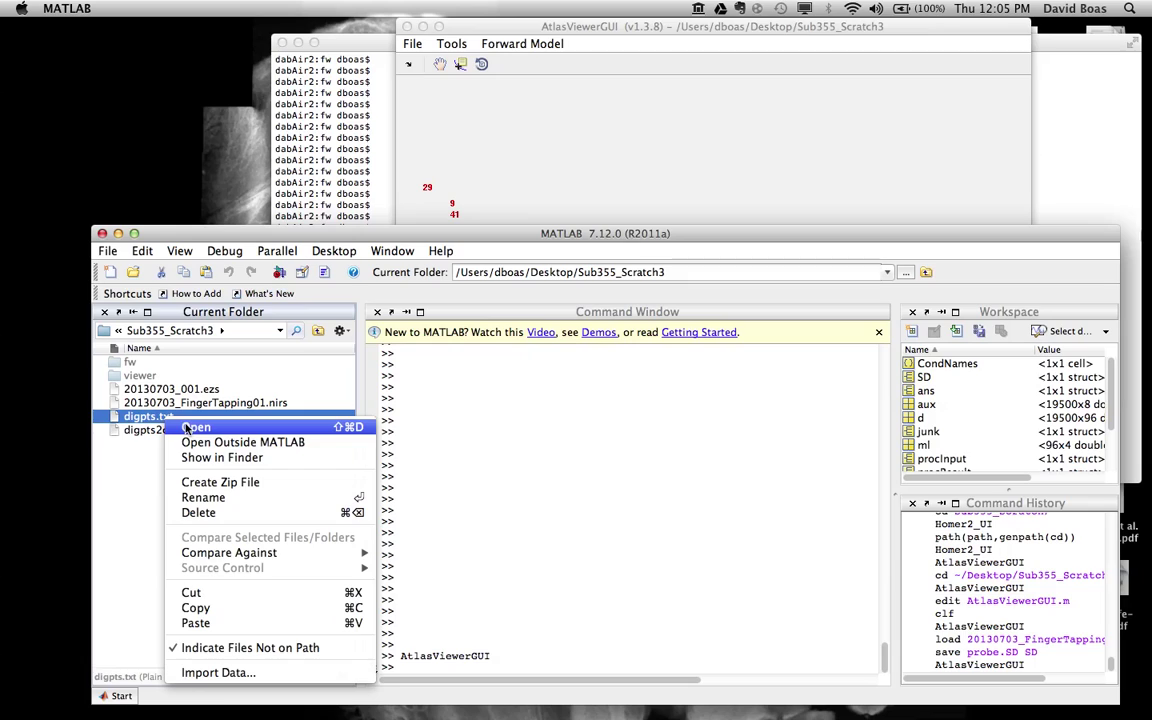
pyautogui.click(186, 428)
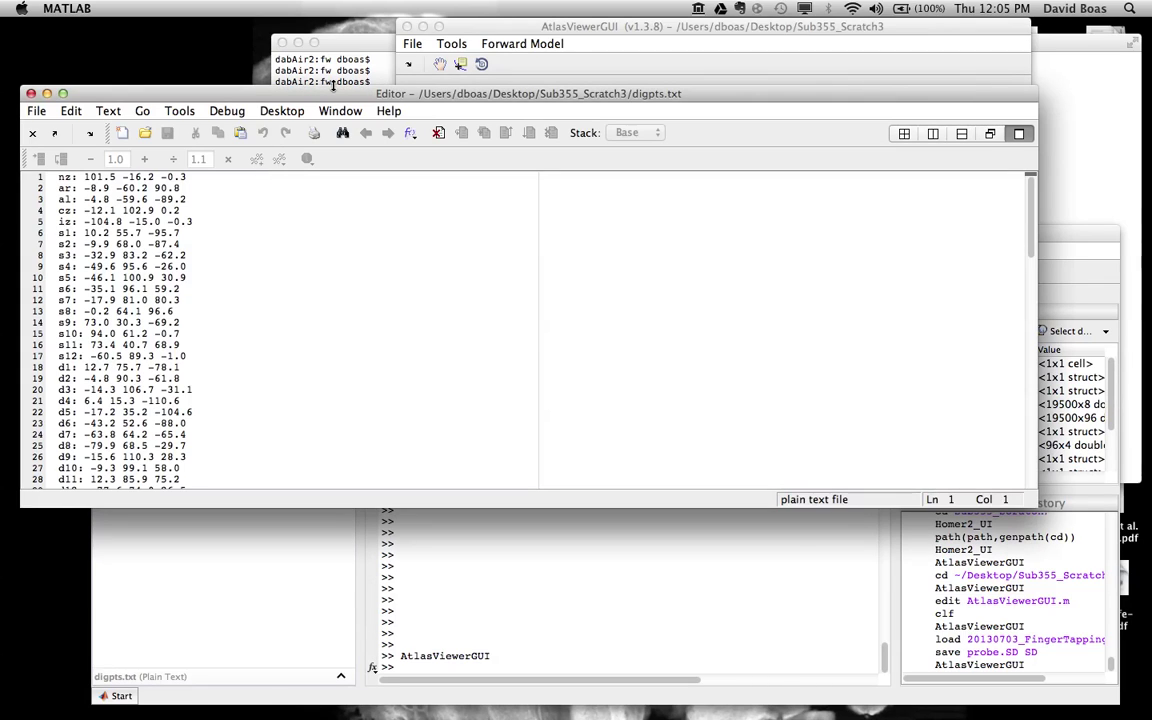
pyautogui.moveTo(294, 92); pyautogui.dragTo(329, 125)
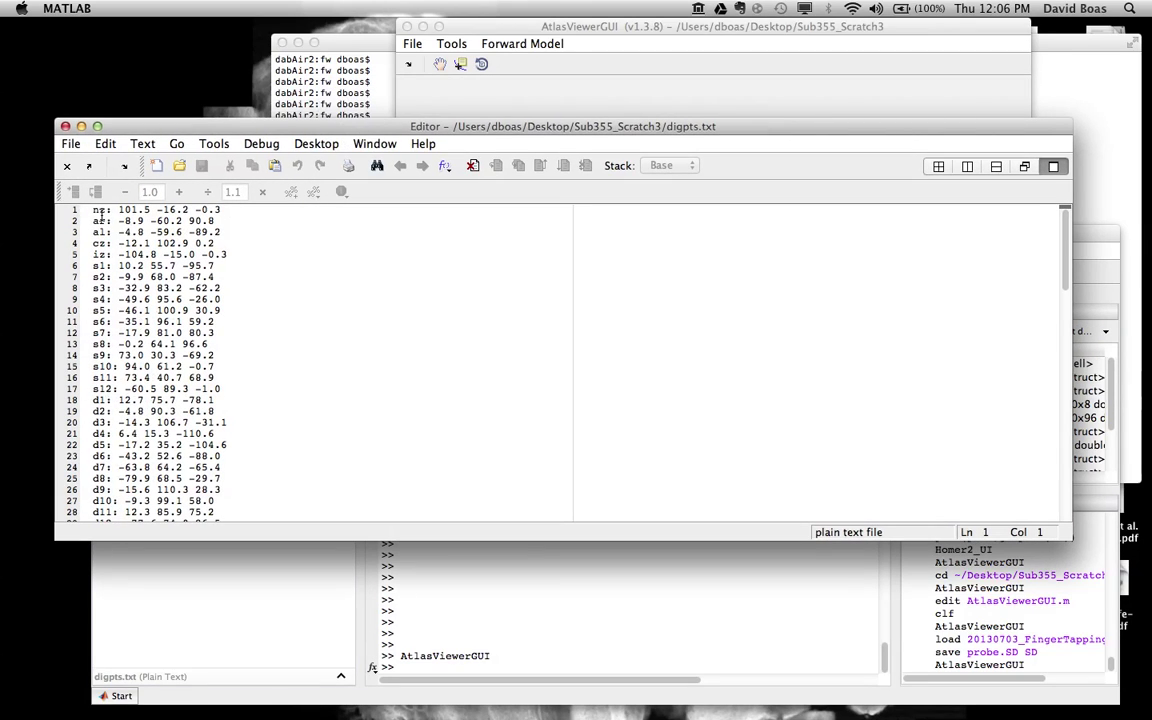
# Step: Highlight the landmark lines nz through iz and the source lines s1 to s12
pyautogui.moveTo(234, 254); pyautogui.dragTo(98, 206)
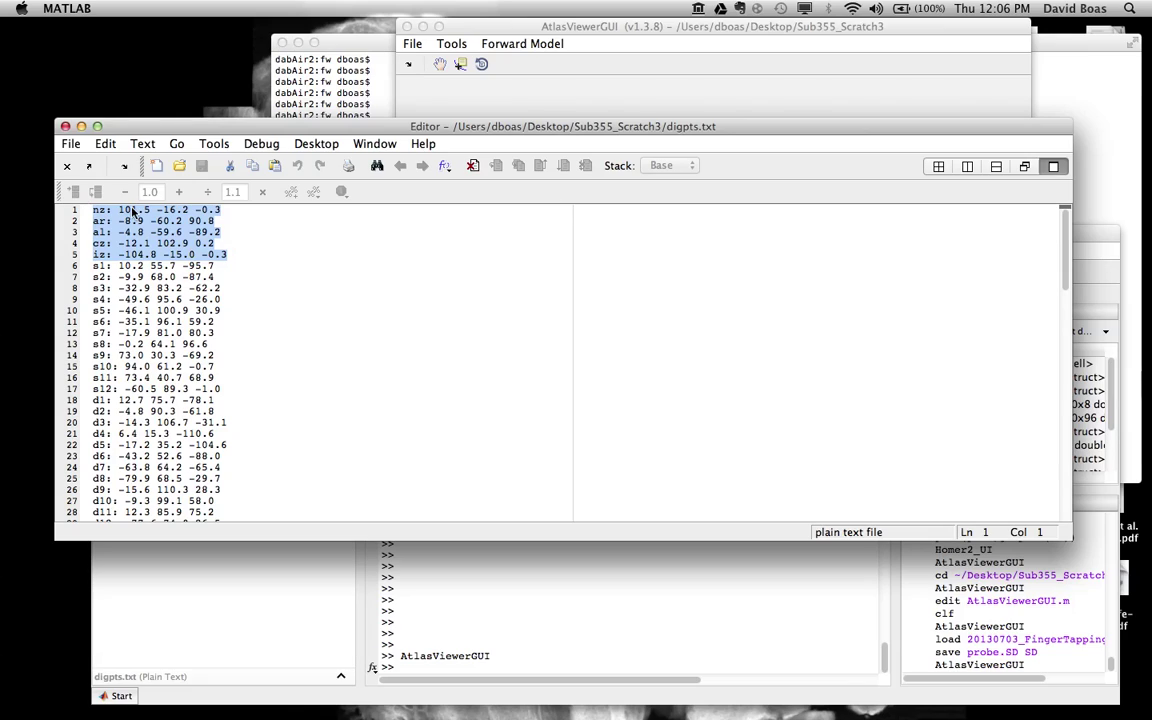
pyautogui.click(95, 267)
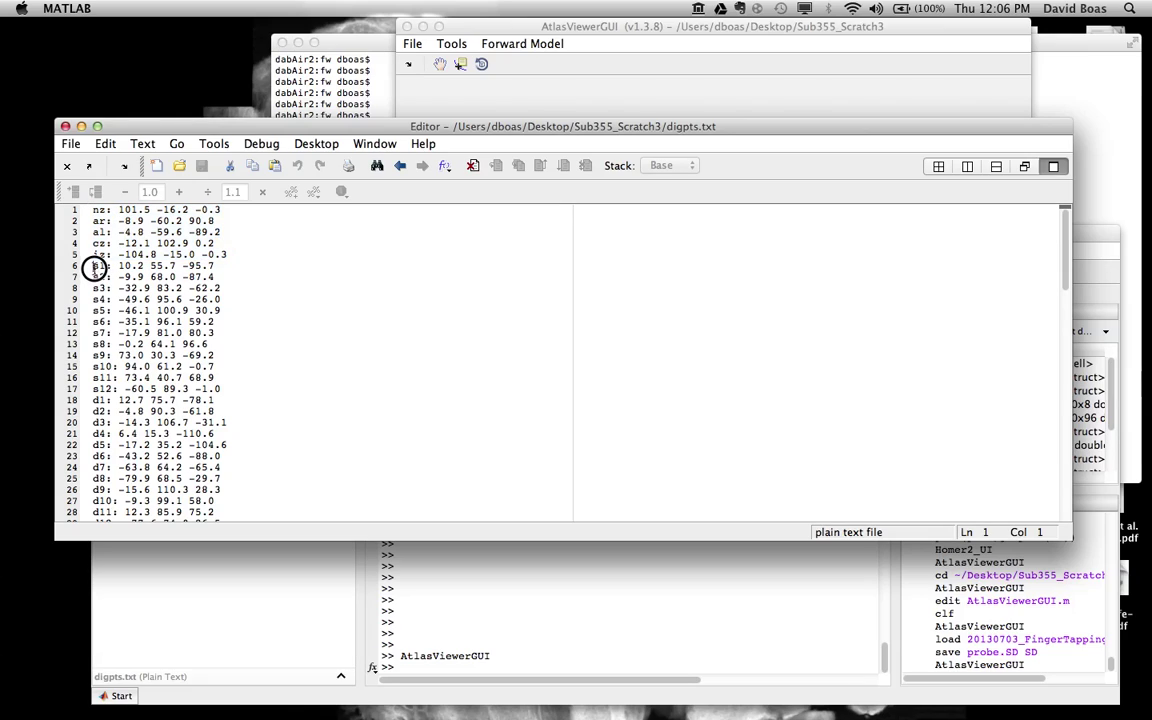
pyautogui.moveTo(95, 267); pyautogui.dragTo(226, 389)
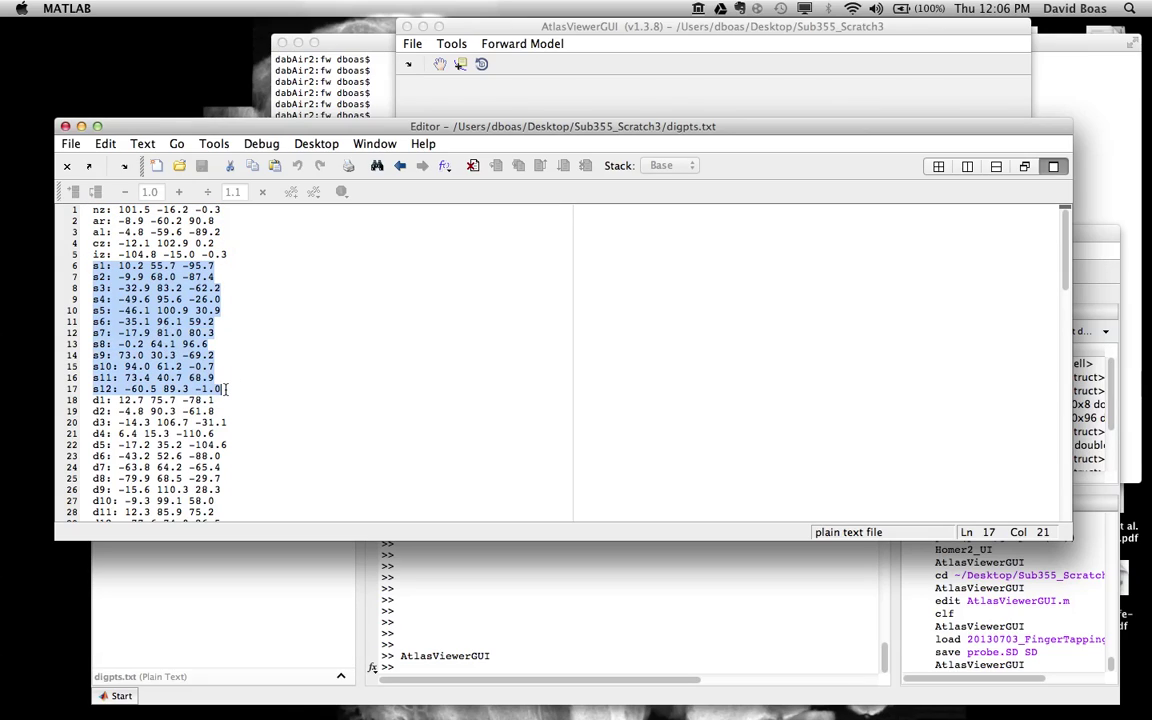
pyautogui.scroll(-5, 226, 400)
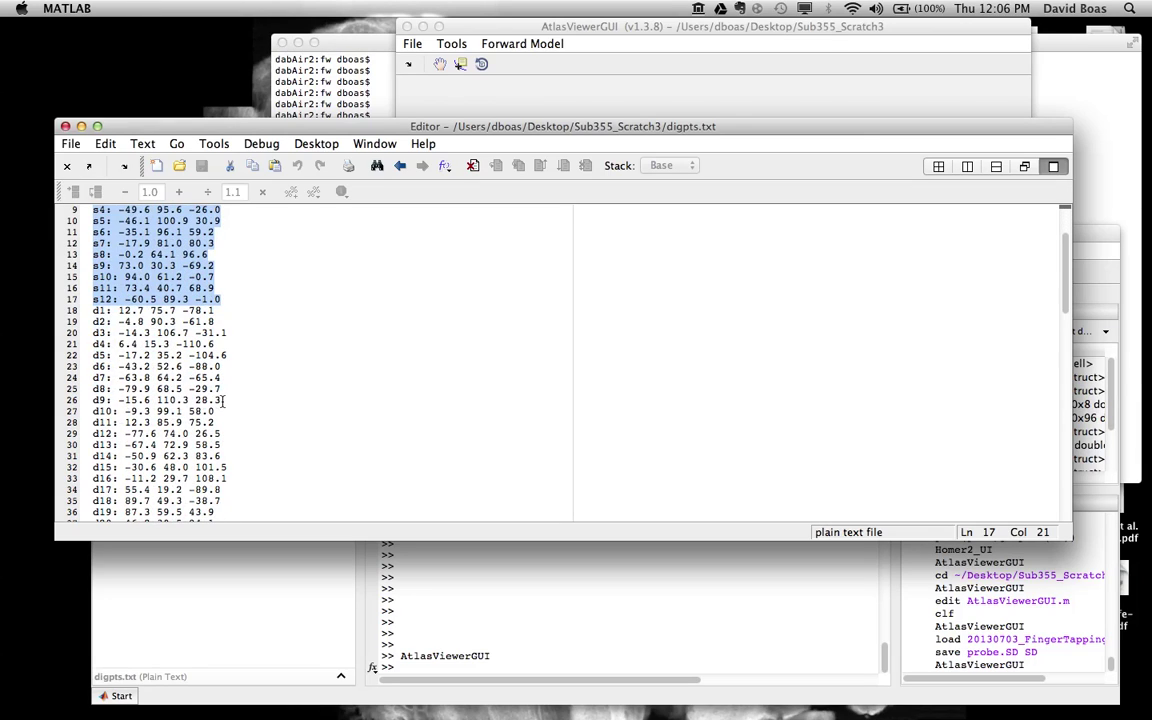
pyautogui.scroll(-5, 224, 433)
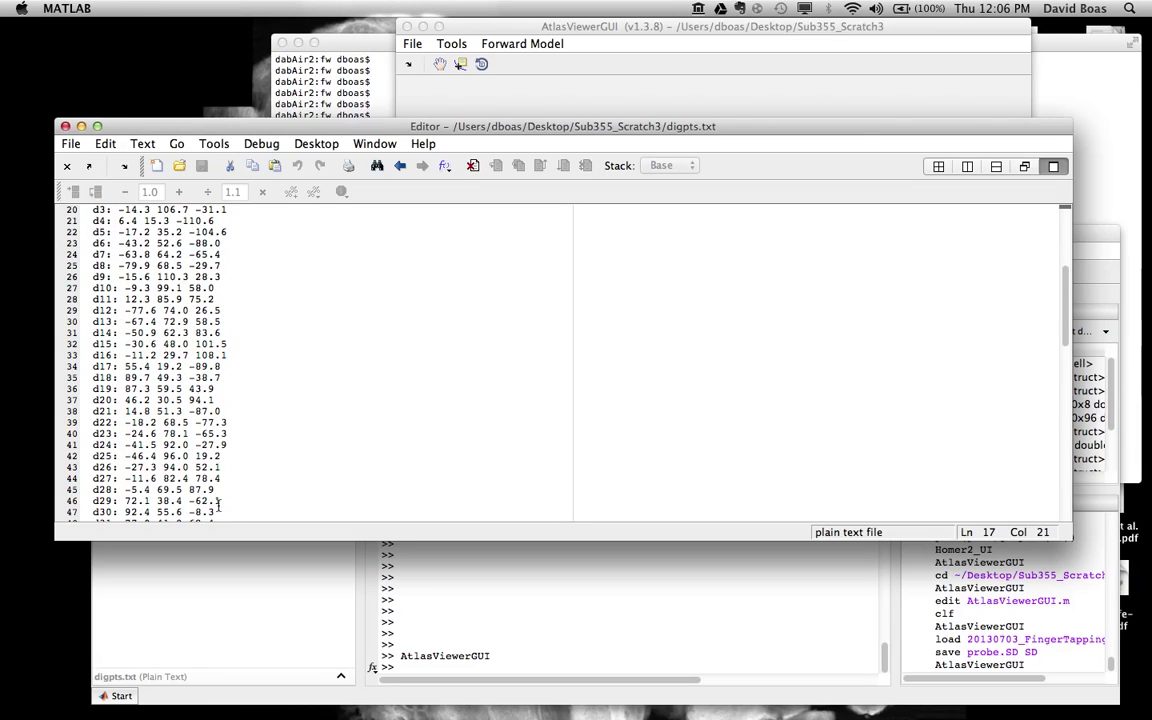
pyautogui.scroll(-4, 129, 256)
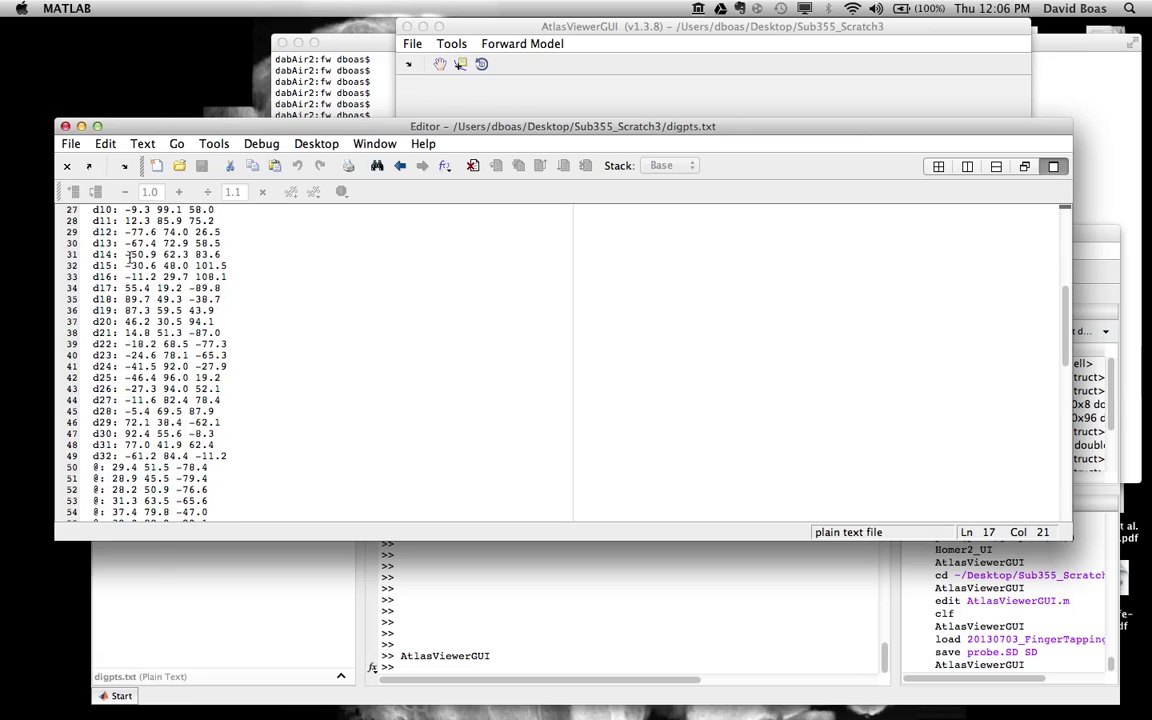
pyautogui.scroll(-5, 115, 265)
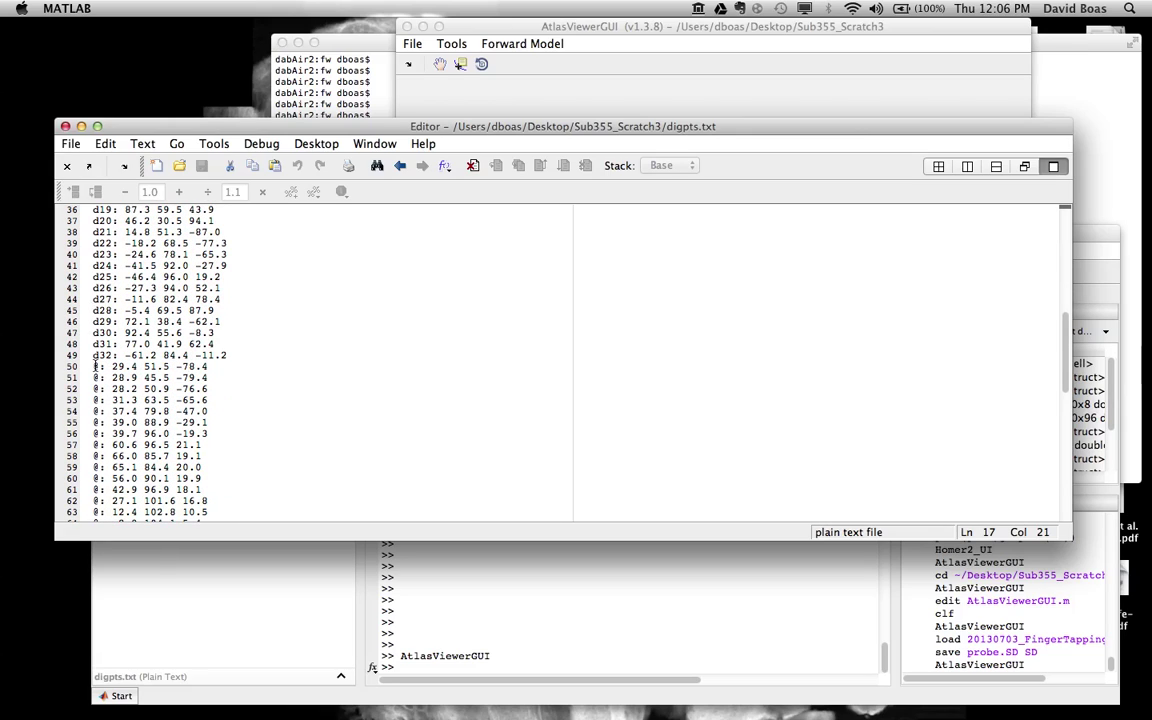
# Step: Highlight the '@' point lines 50 to 61 and scroll to the end of the file
pyautogui.moveTo(93, 367); pyautogui.dragTo(241, 491)
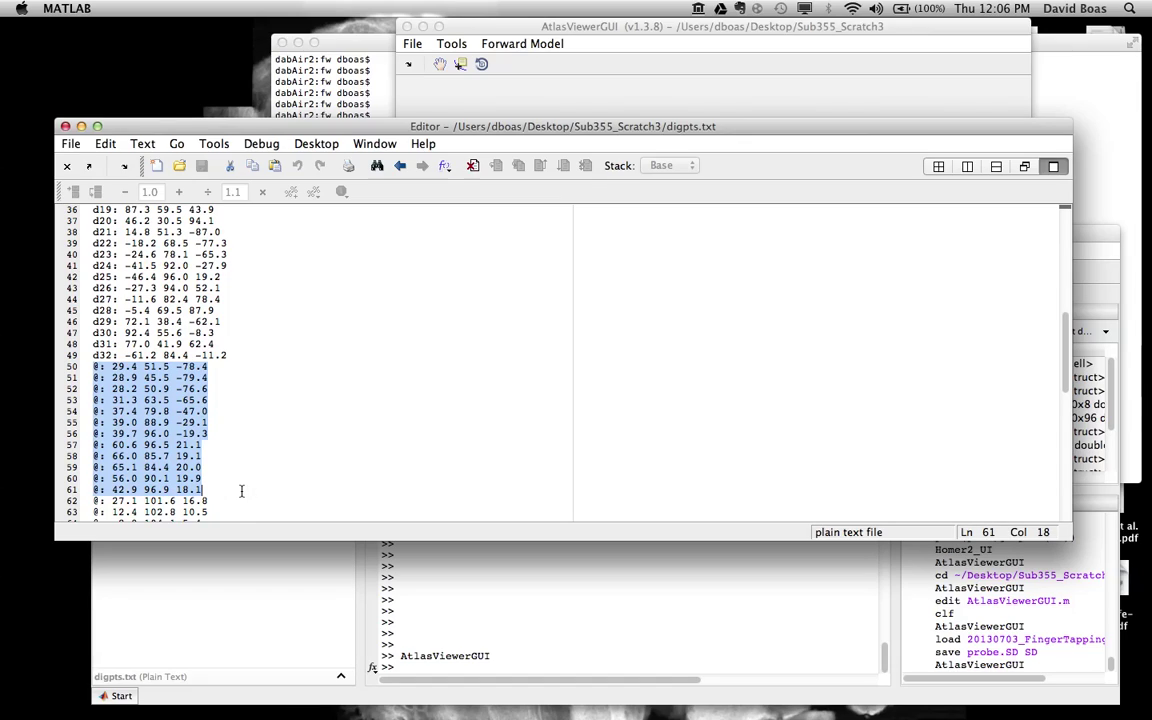
pyautogui.scroll(-1, 238, 487)
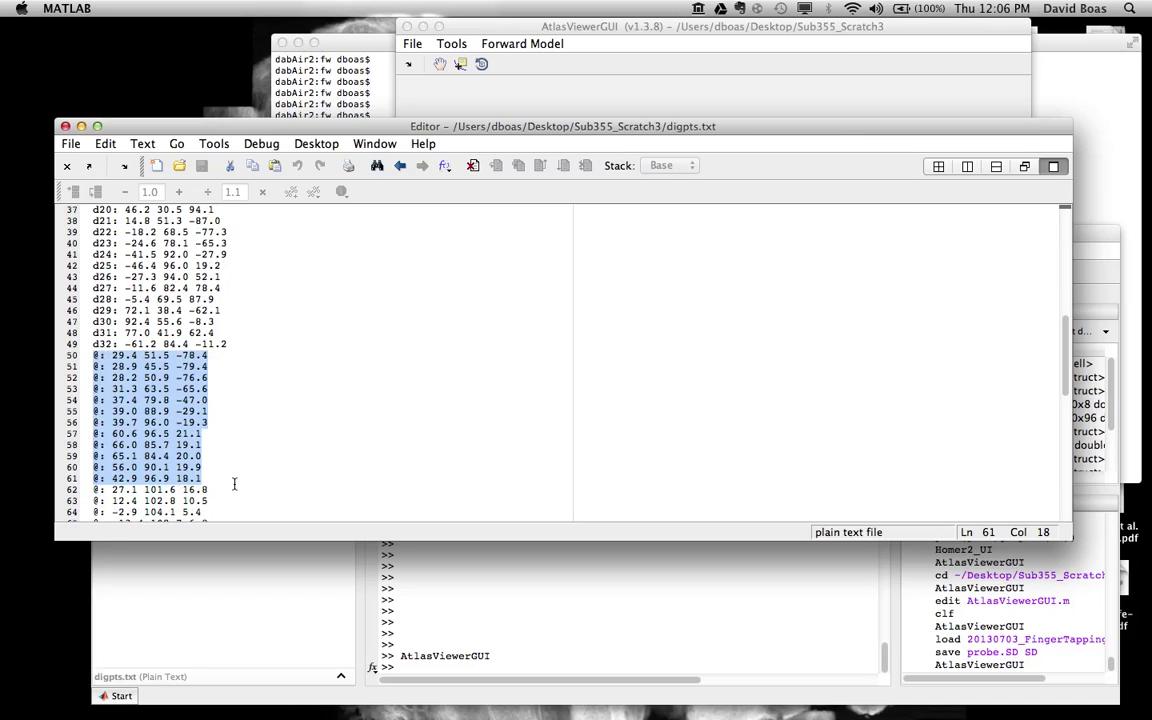
pyautogui.click(234, 484)
pyautogui.scroll(-6, 234, 484)
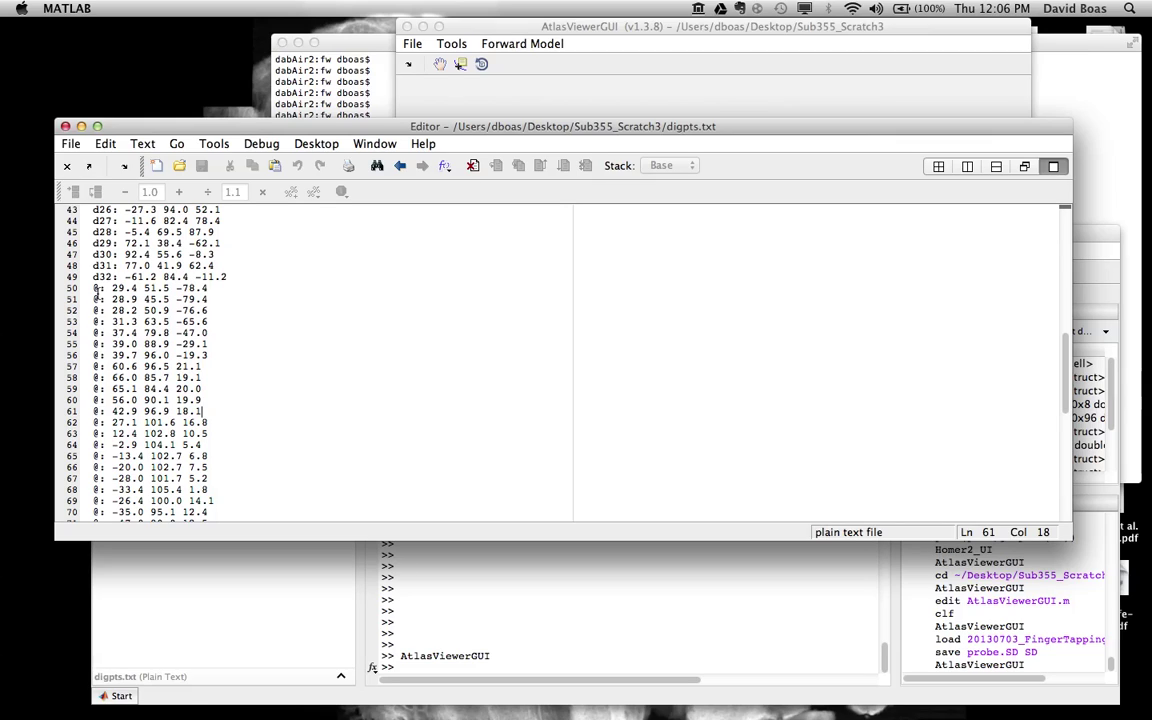
pyautogui.moveTo(309, 125); pyautogui.dragTo(311, 146)
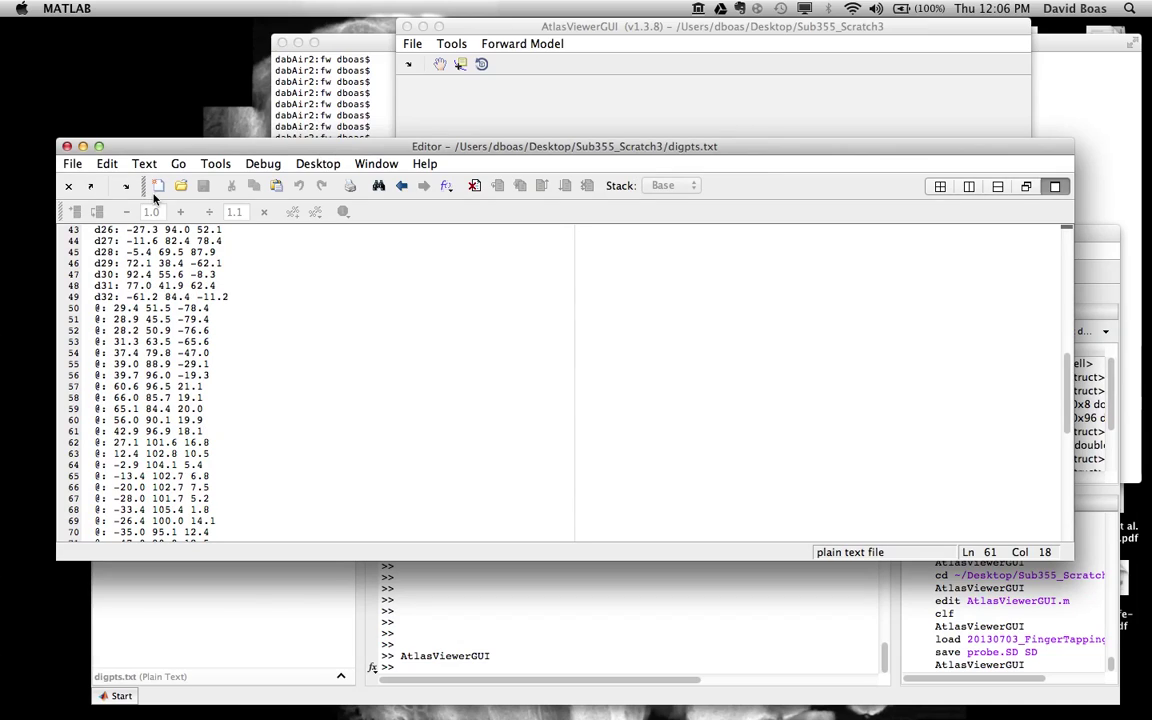
pyautogui.moveTo(277, 146); pyautogui.dragTo(277, 152)
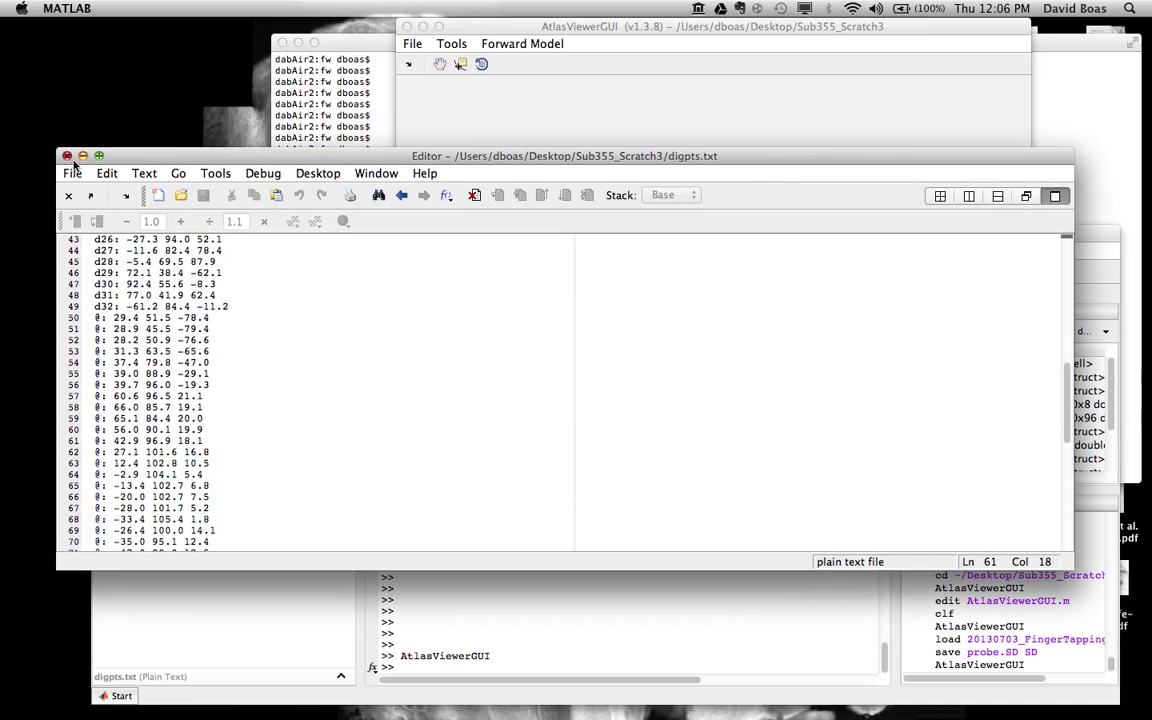
# Step: Close digpts.txt and run Register Atlas To Dig Points from the Tools menu
pyautogui.click(67, 150)
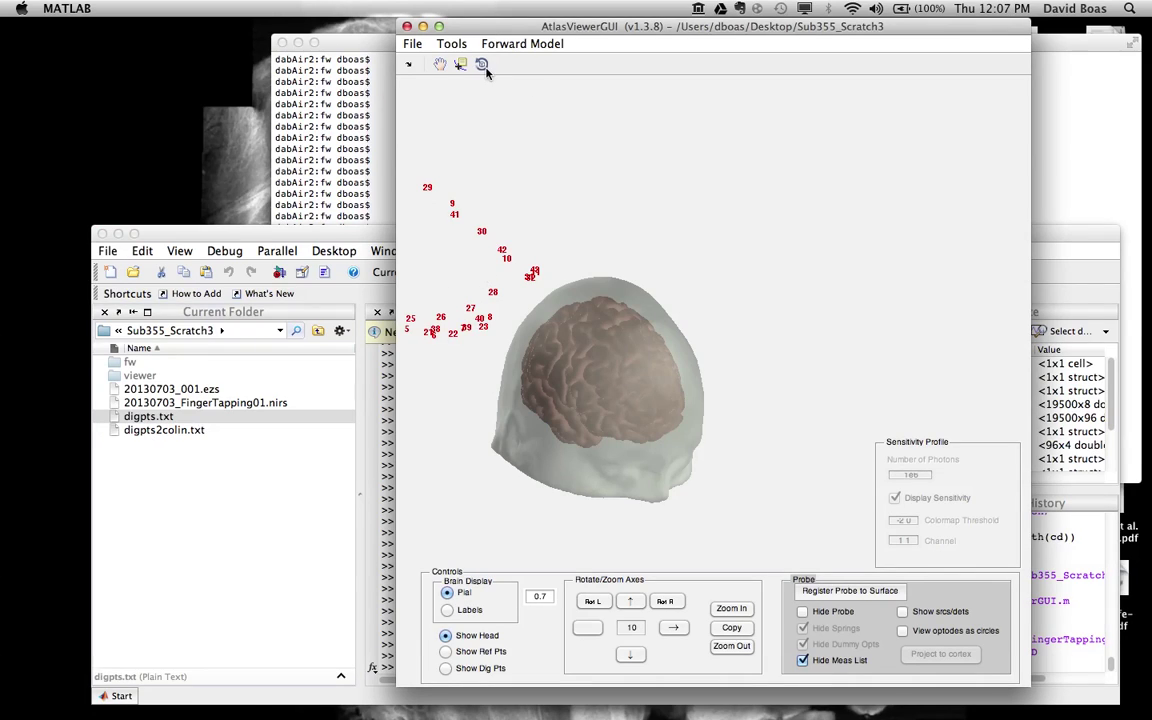
pyautogui.click(452, 44)
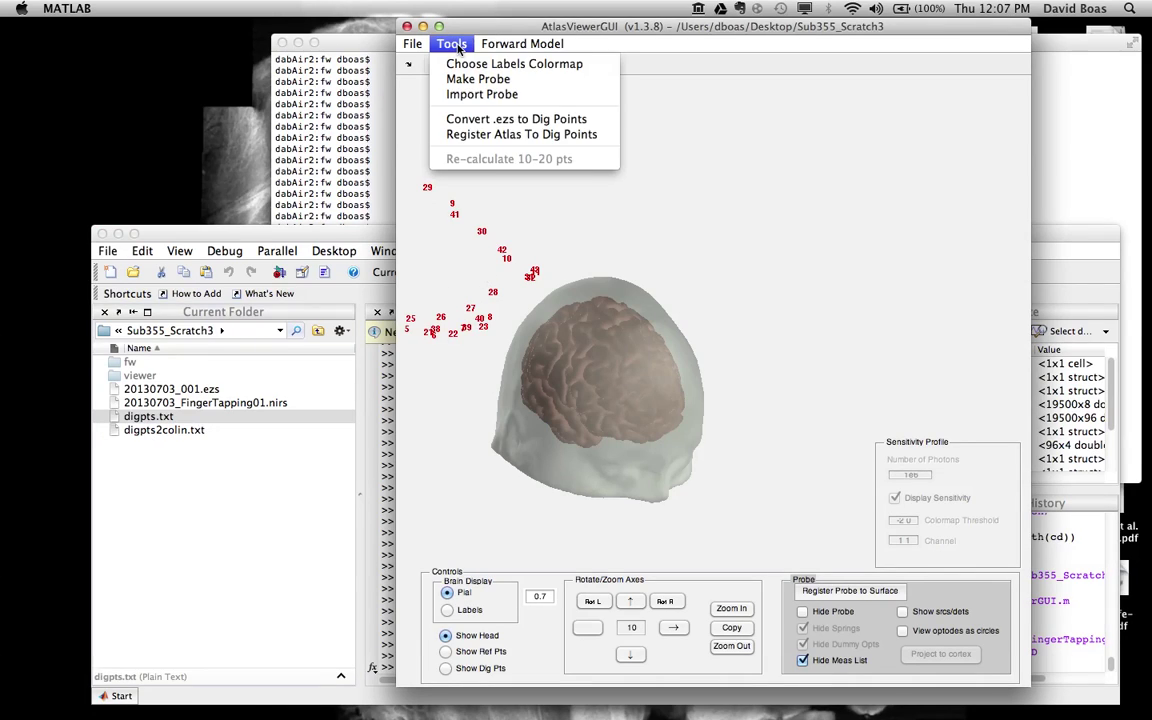
pyautogui.click(517, 136)
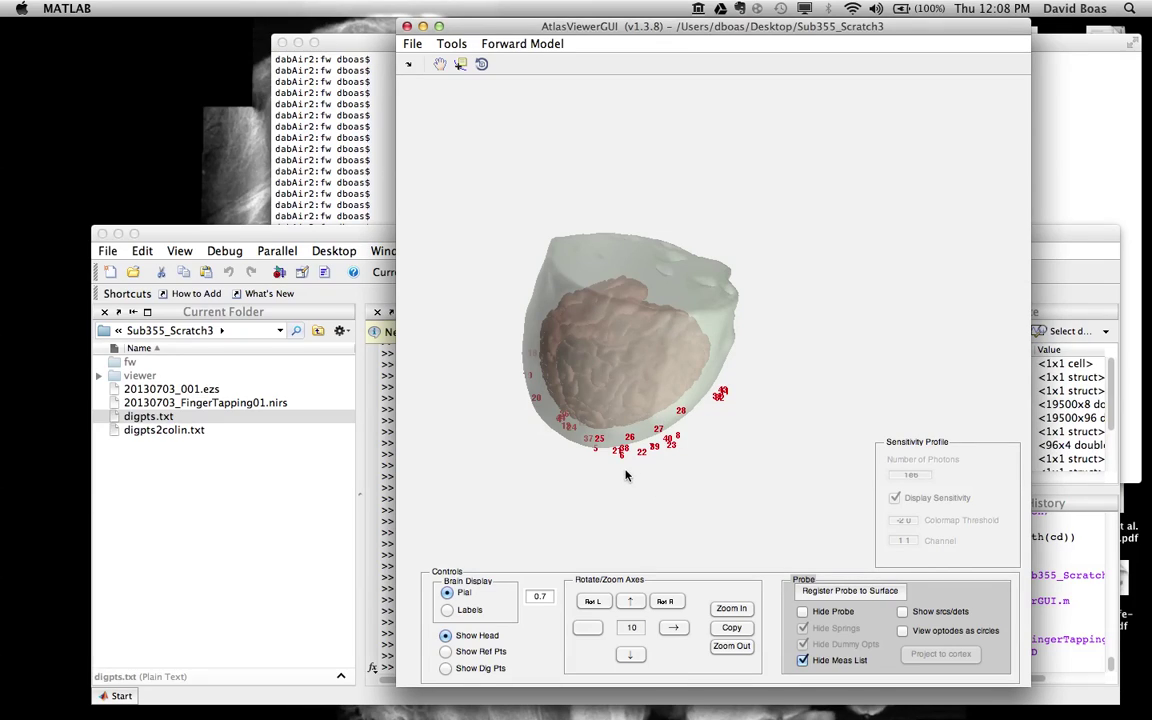
# Step: Rotate the head left and tilt it down until the scalp points face the viewer
pyautogui.click(591, 601)
pyautogui.click(591, 601)
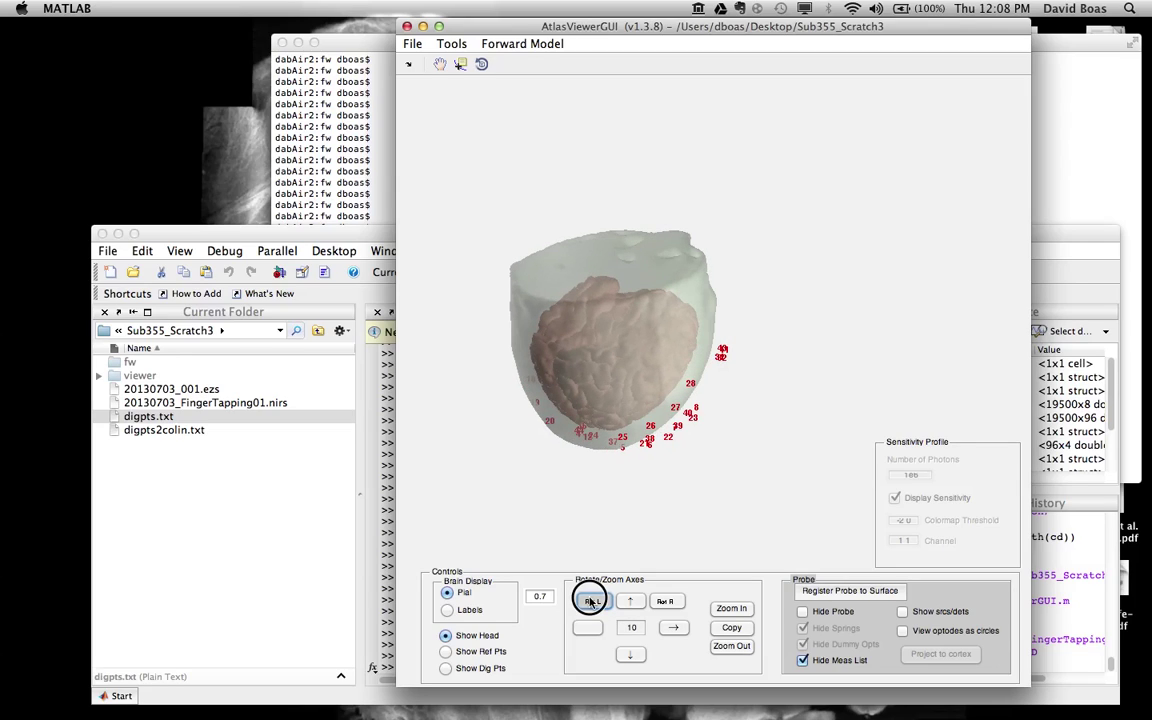
pyautogui.click(591, 601)
pyautogui.click(591, 601)
pyautogui.click(591, 601)
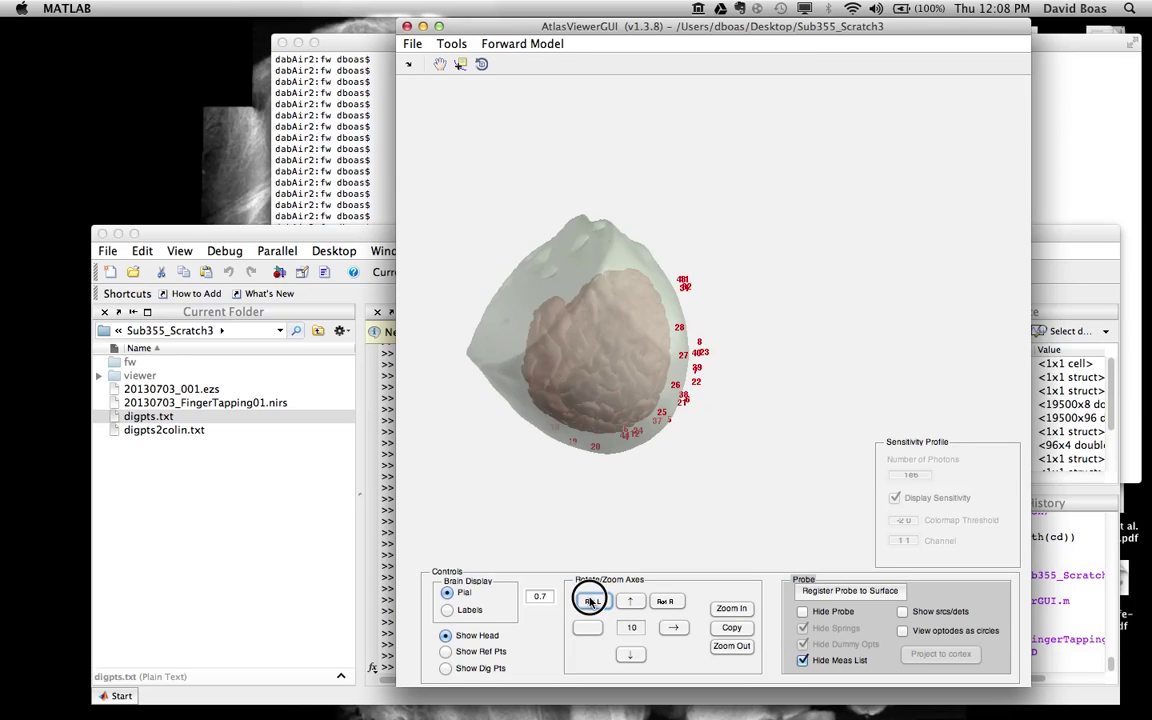
pyautogui.click(591, 601)
pyautogui.click(591, 601)
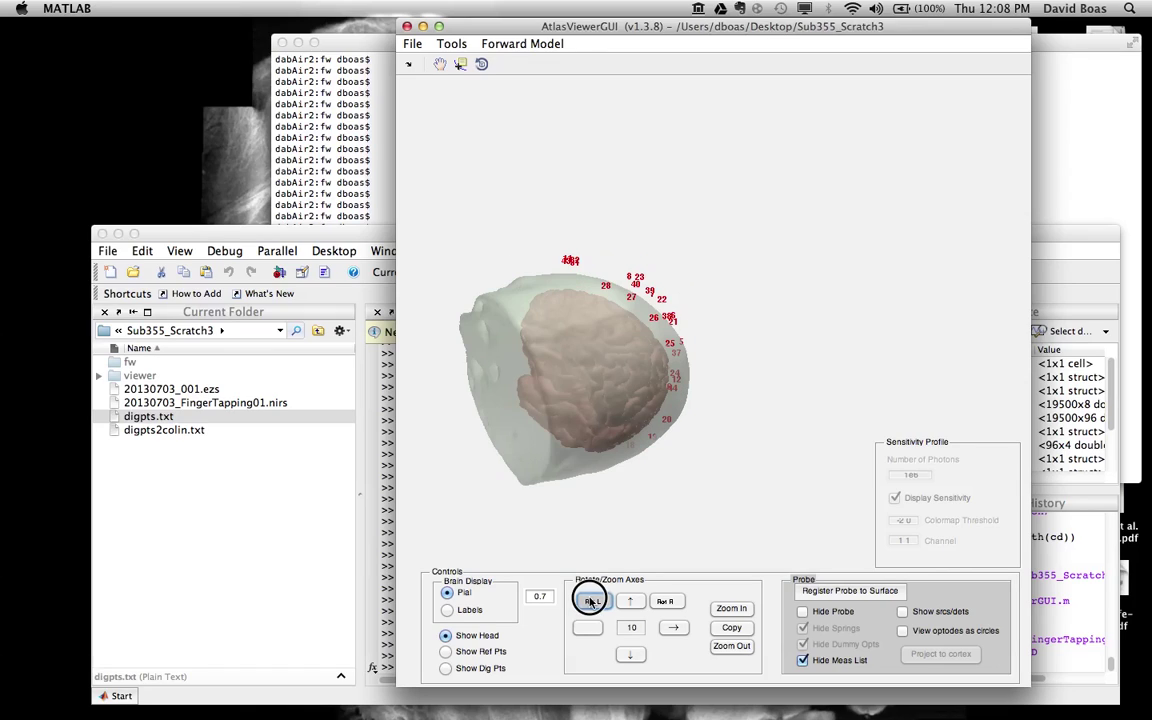
pyautogui.click(591, 601)
pyautogui.click(632, 654)
pyautogui.click(631, 655)
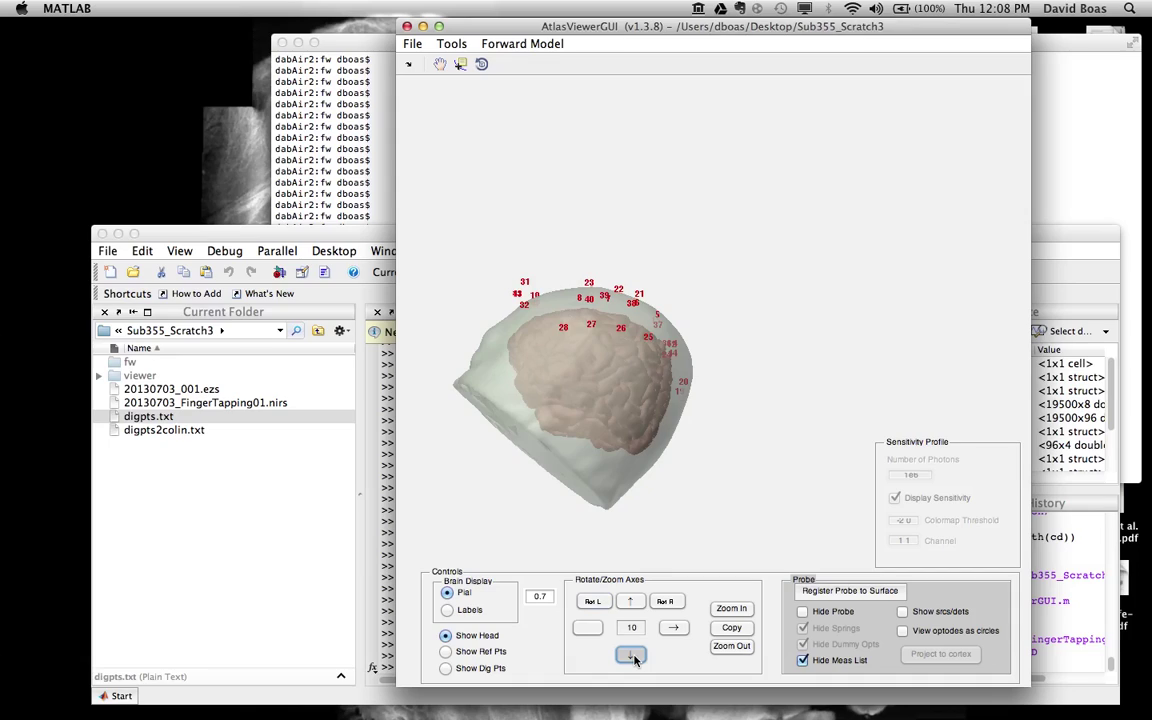
pyautogui.click(631, 655)
pyautogui.click(593, 601)
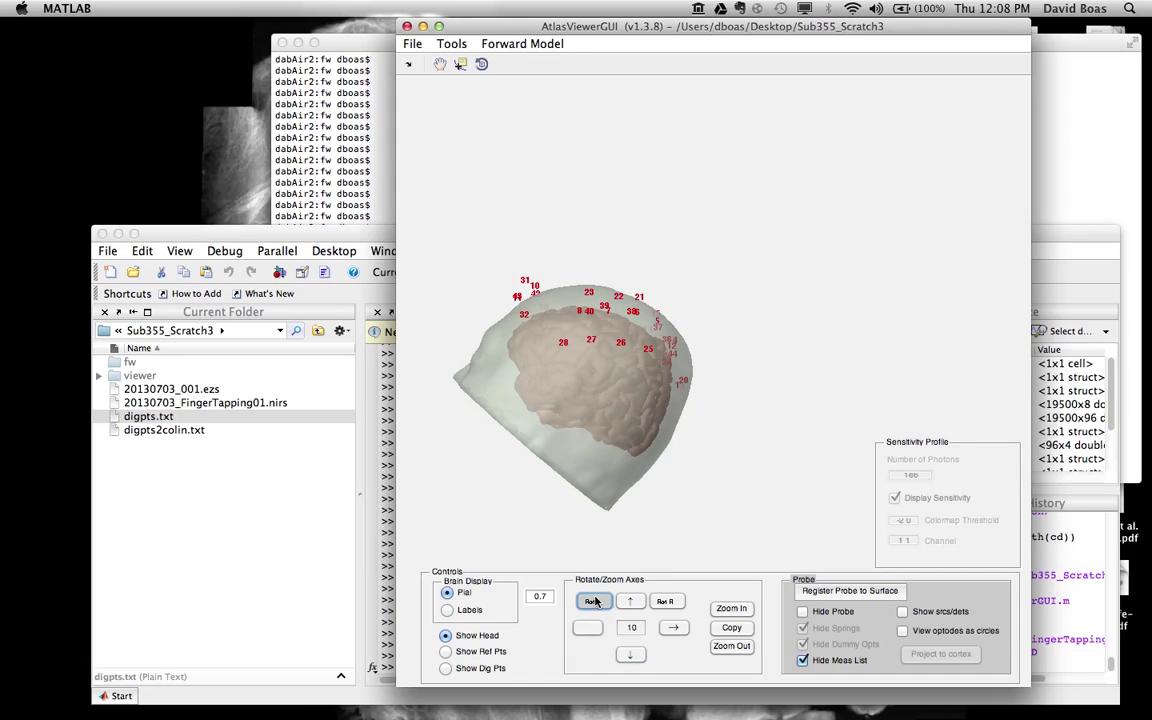
pyautogui.click(593, 601)
pyautogui.click(593, 601)
pyautogui.click(593, 601)
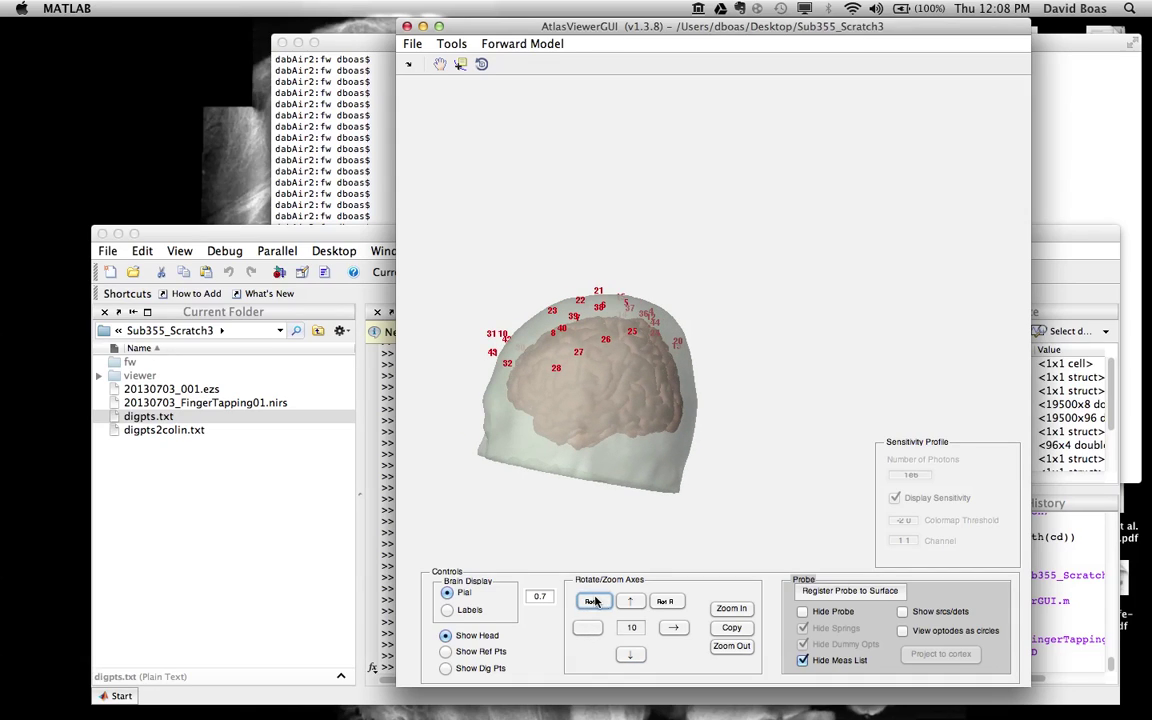
pyautogui.click(593, 601)
pyautogui.click(588, 627)
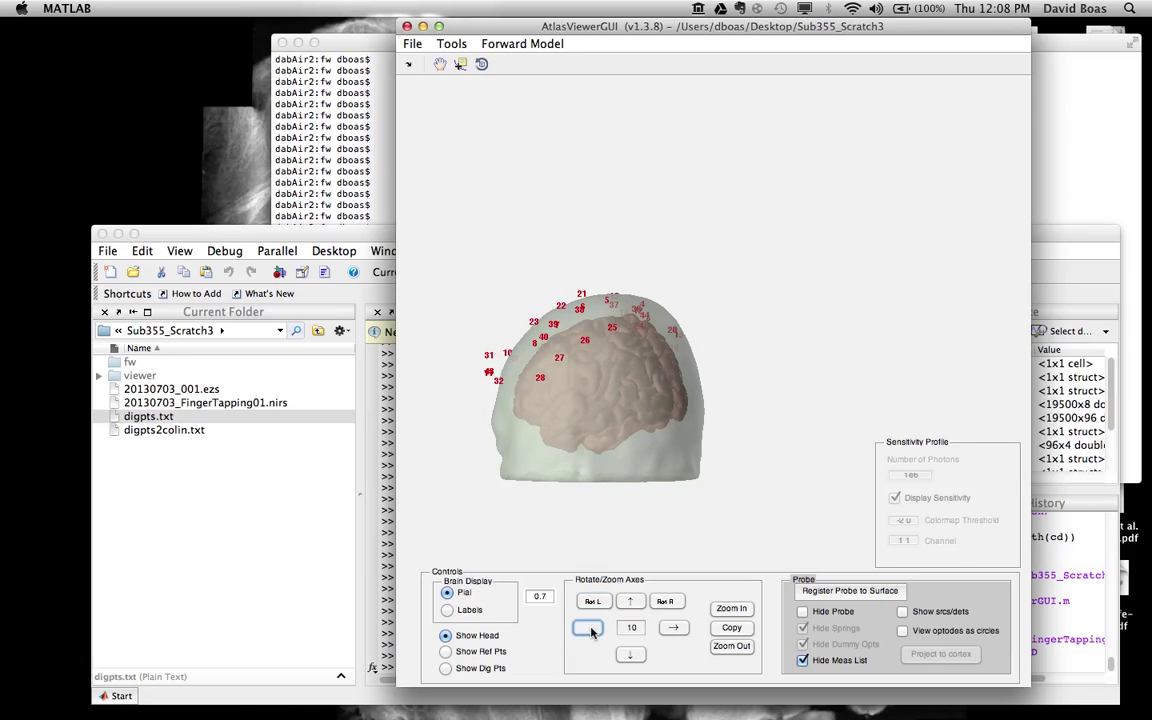
pyautogui.click(673, 628)
pyautogui.click(673, 628)
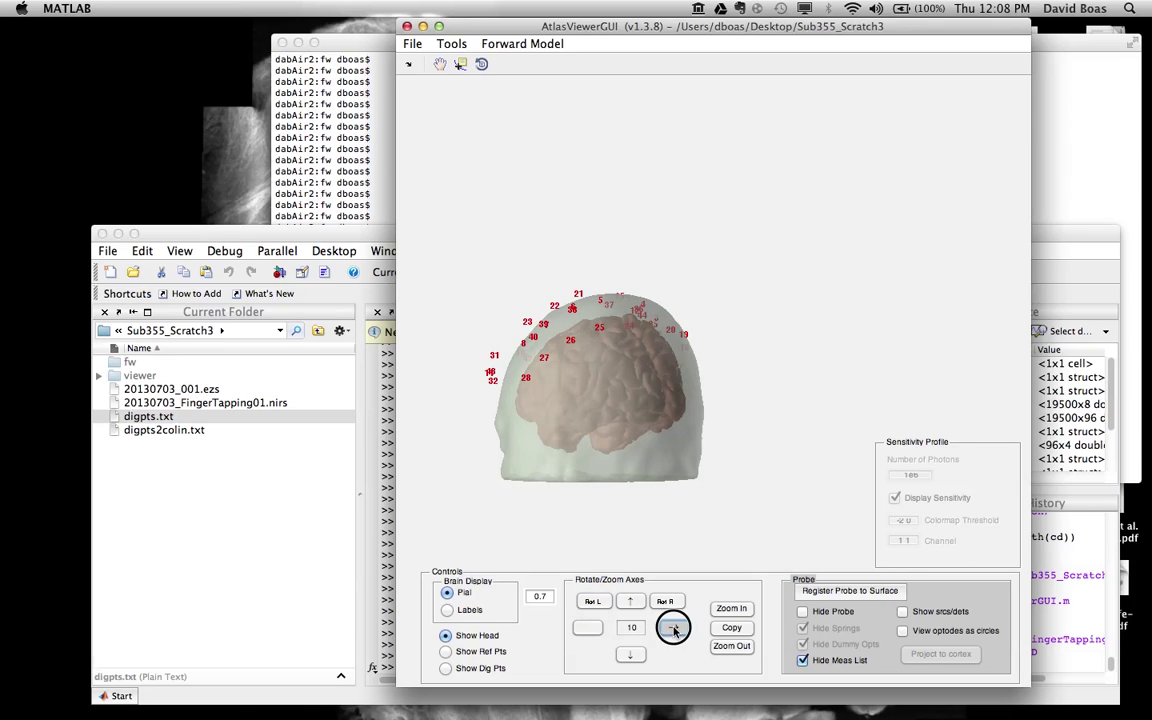
# Step: Show the probe's sources, detectors and measurement lines, then turn the head front-on
pyautogui.click(903, 613)
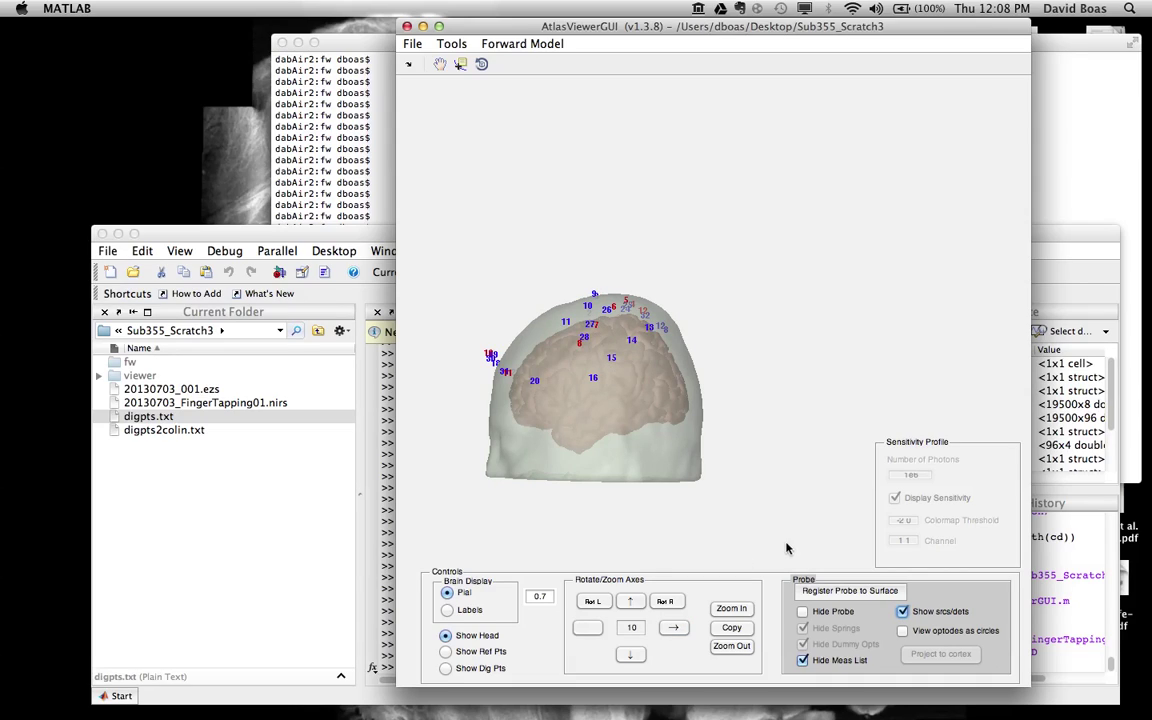
pyautogui.click(802, 661)
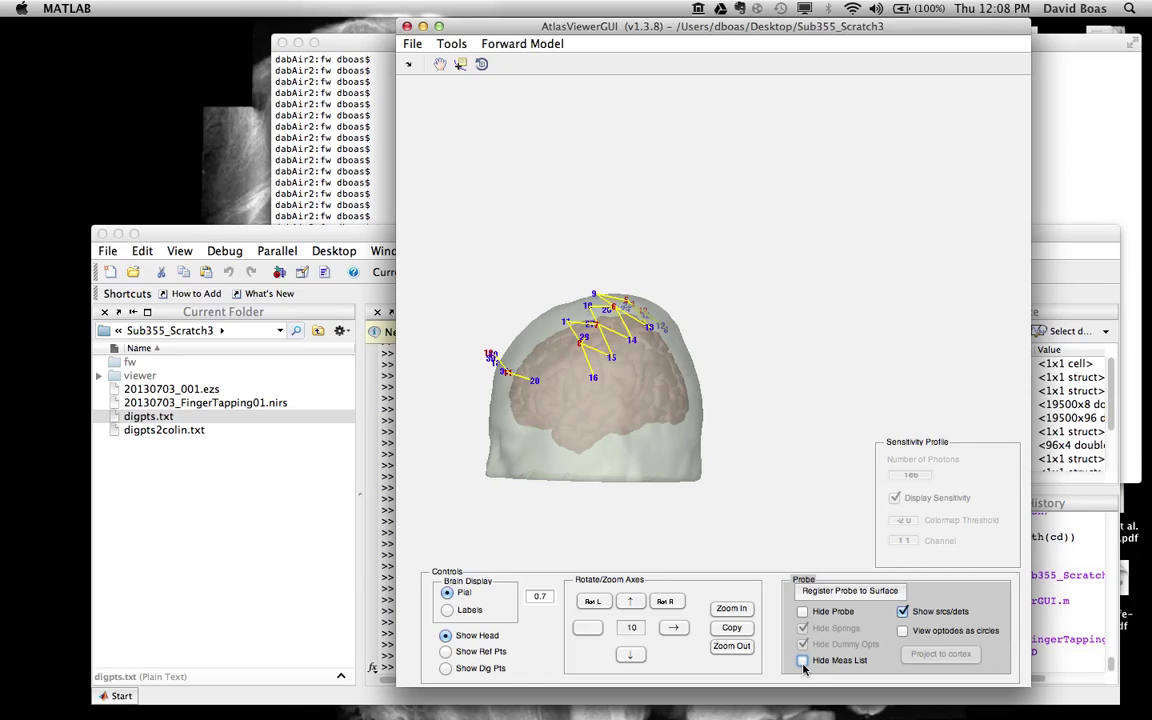
pyautogui.click(588, 627)
pyautogui.click(673, 627)
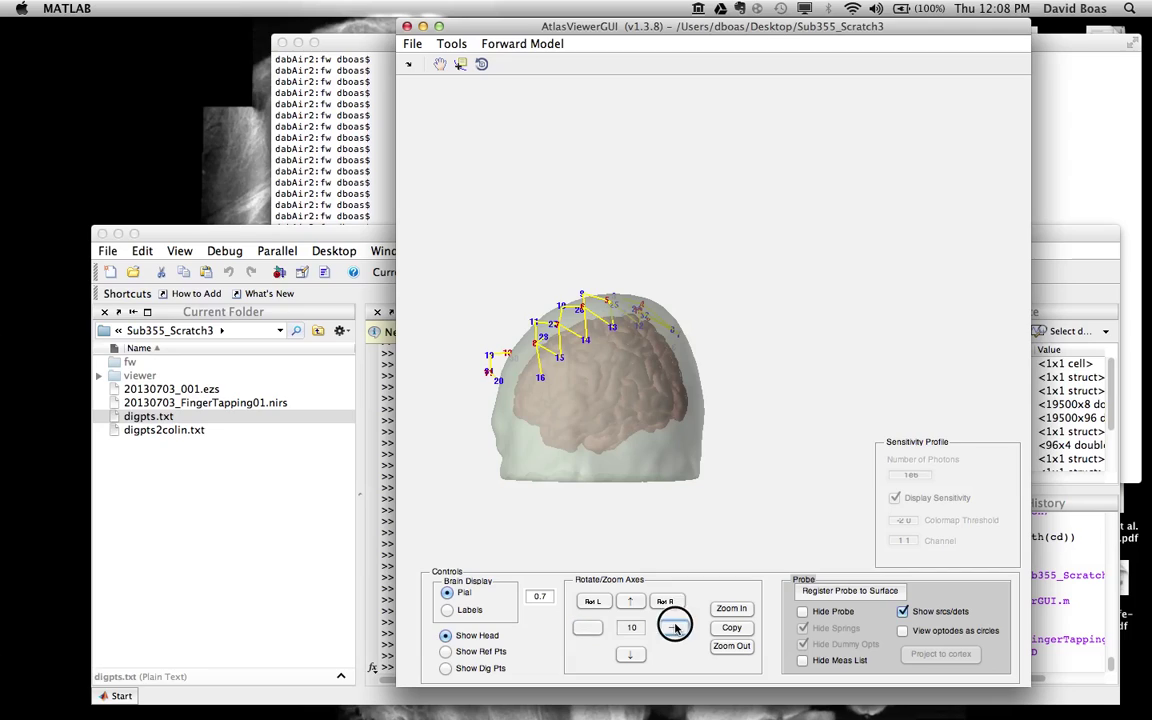
pyautogui.click(673, 627)
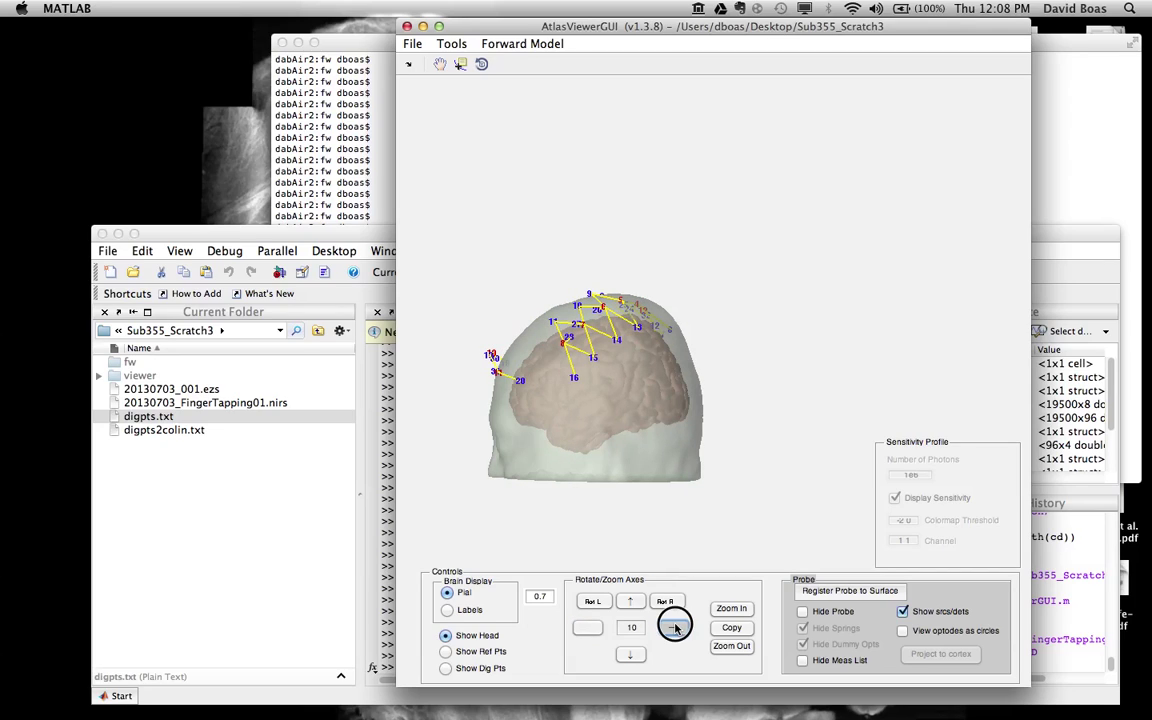
pyautogui.click(673, 627)
pyautogui.click(673, 627)
pyautogui.click(673, 627)
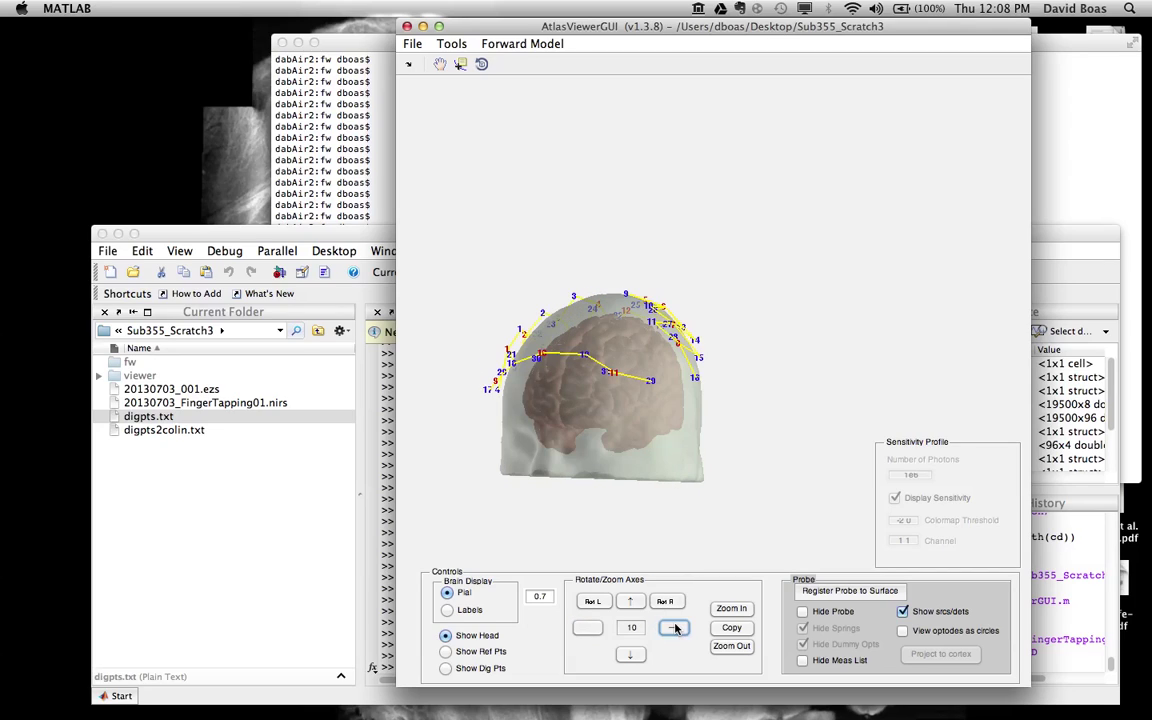
pyautogui.click(673, 627)
pyautogui.click(673, 627)
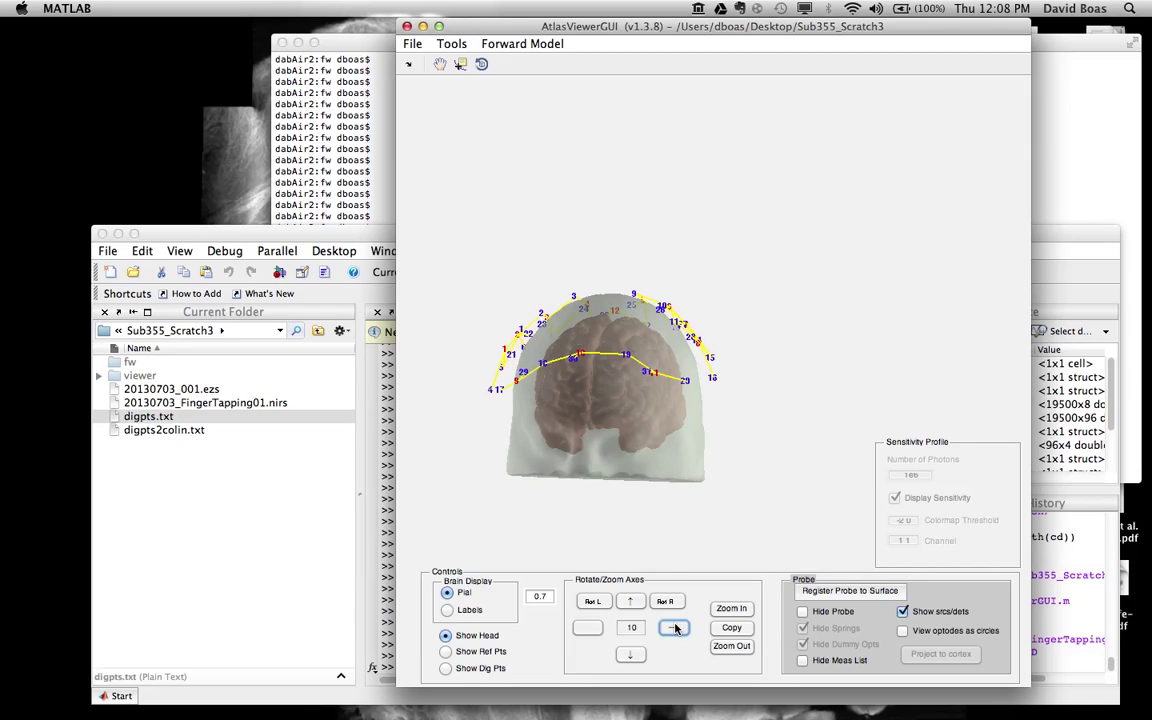
pyautogui.click(630, 655)
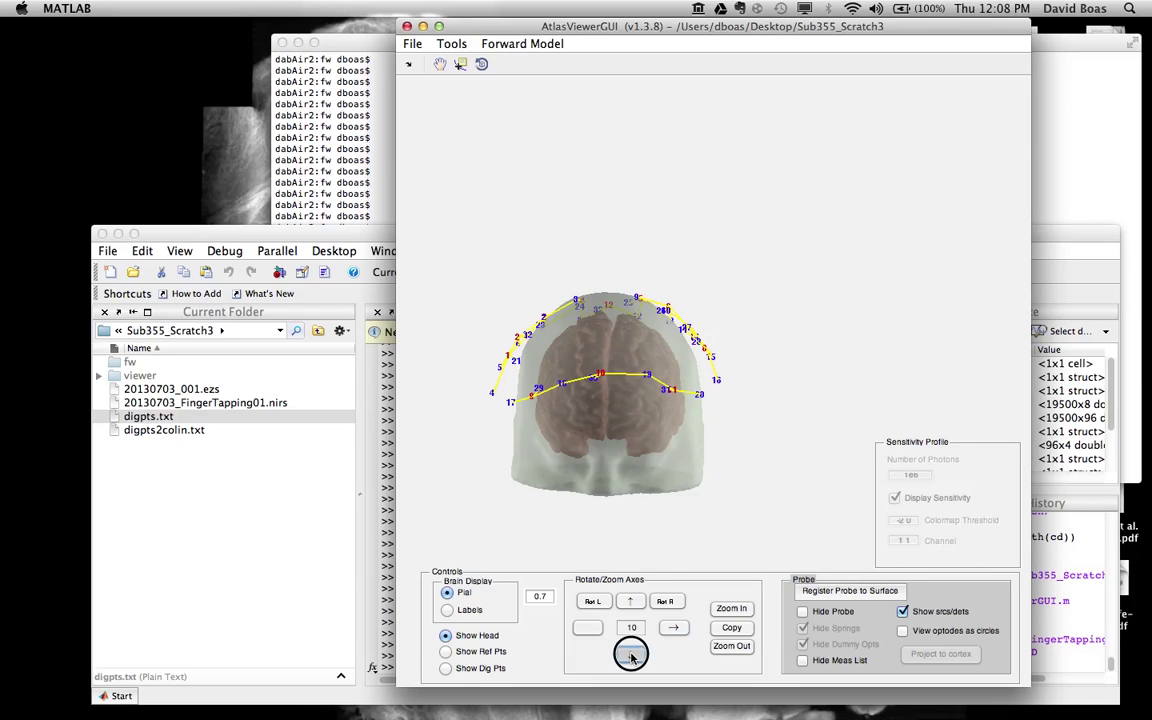
pyautogui.click(630, 655)
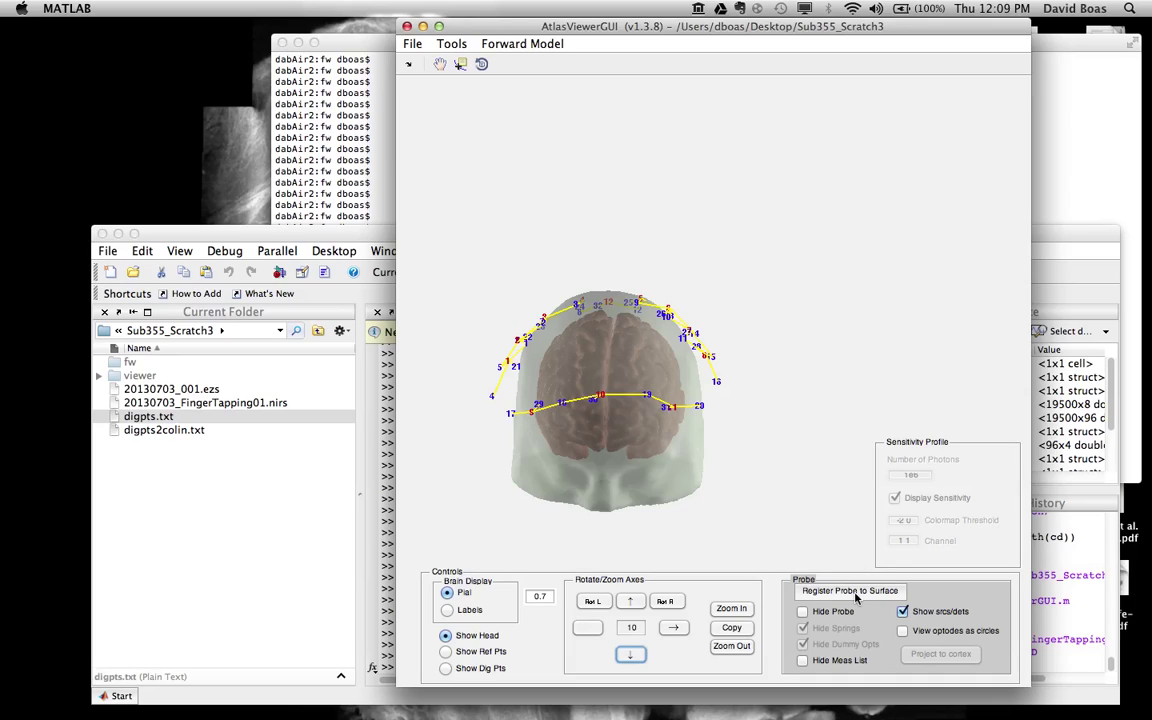
# Step: Run Register Probe to Surface so the sources and detectors sit on the scalp
pyautogui.click(855, 597)
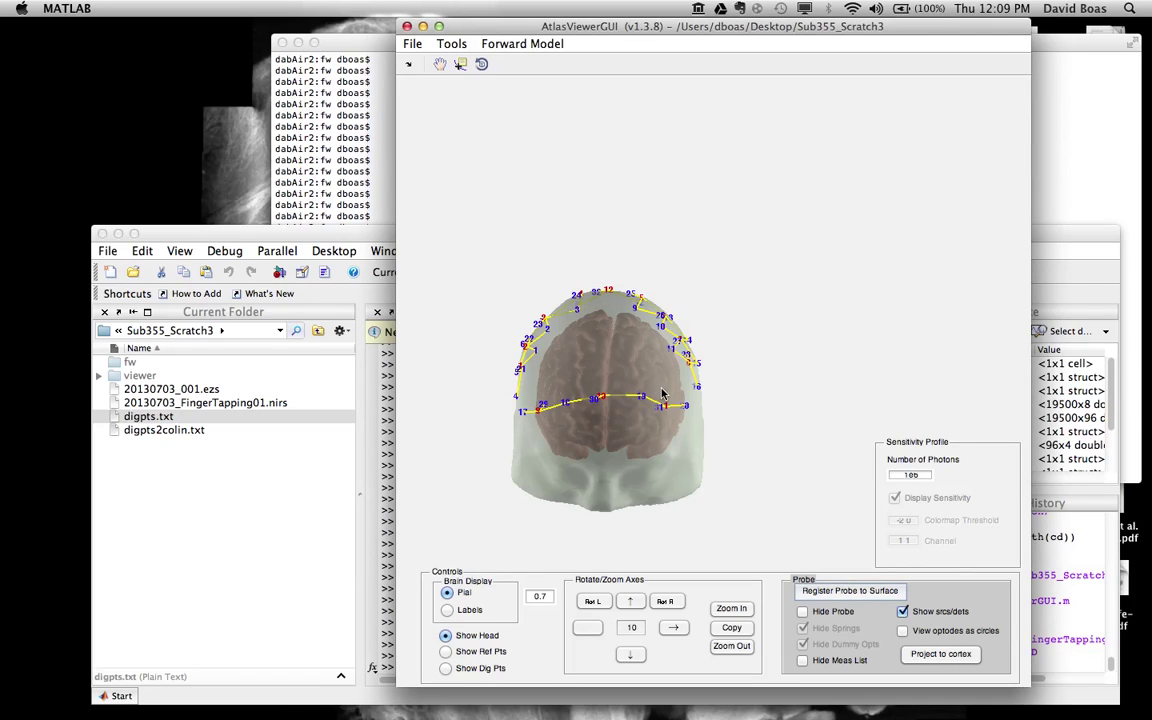
pyautogui.click(540, 45)
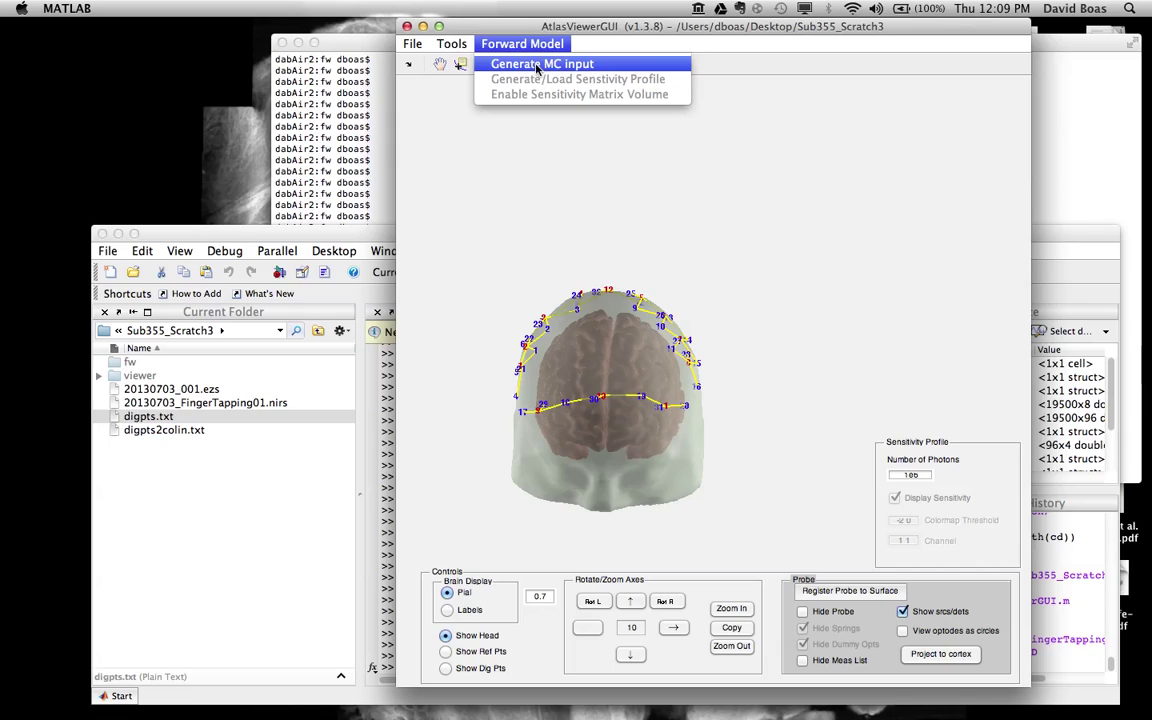
# Step: Generate the Monte Carlo input files, move the run-MC prompt aside and bring up the Terminal
pyautogui.click(538, 65)
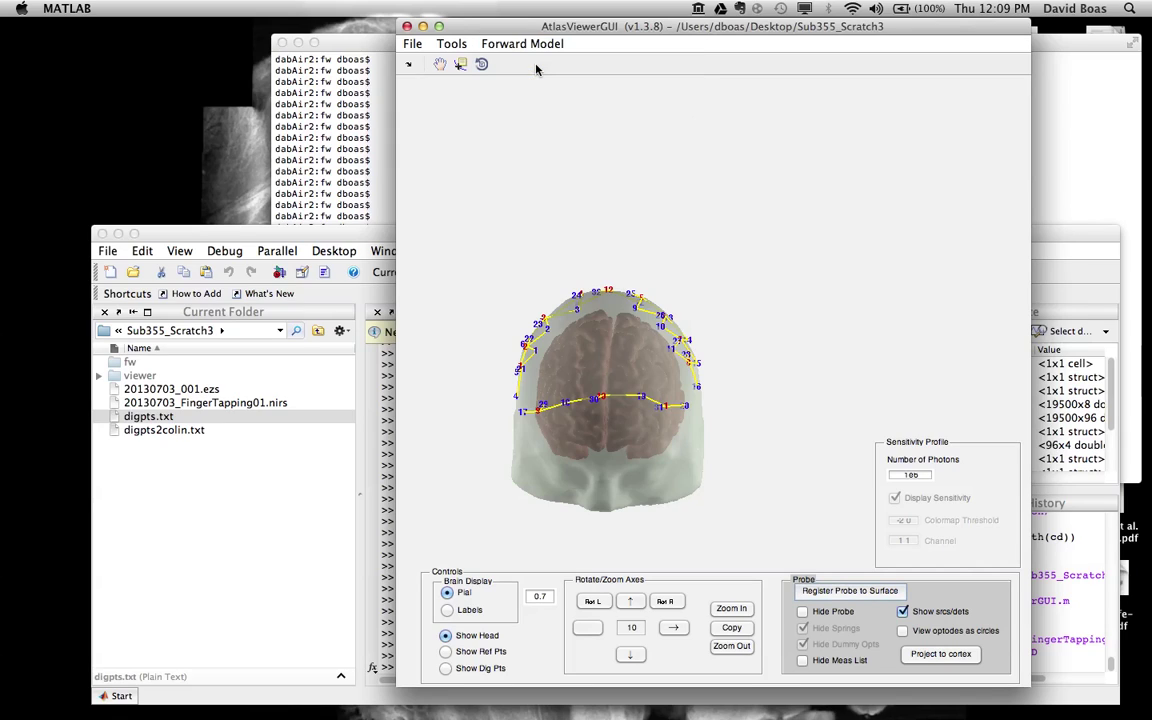
pyautogui.moveTo(290, 44); pyautogui.dragTo(322, 190)
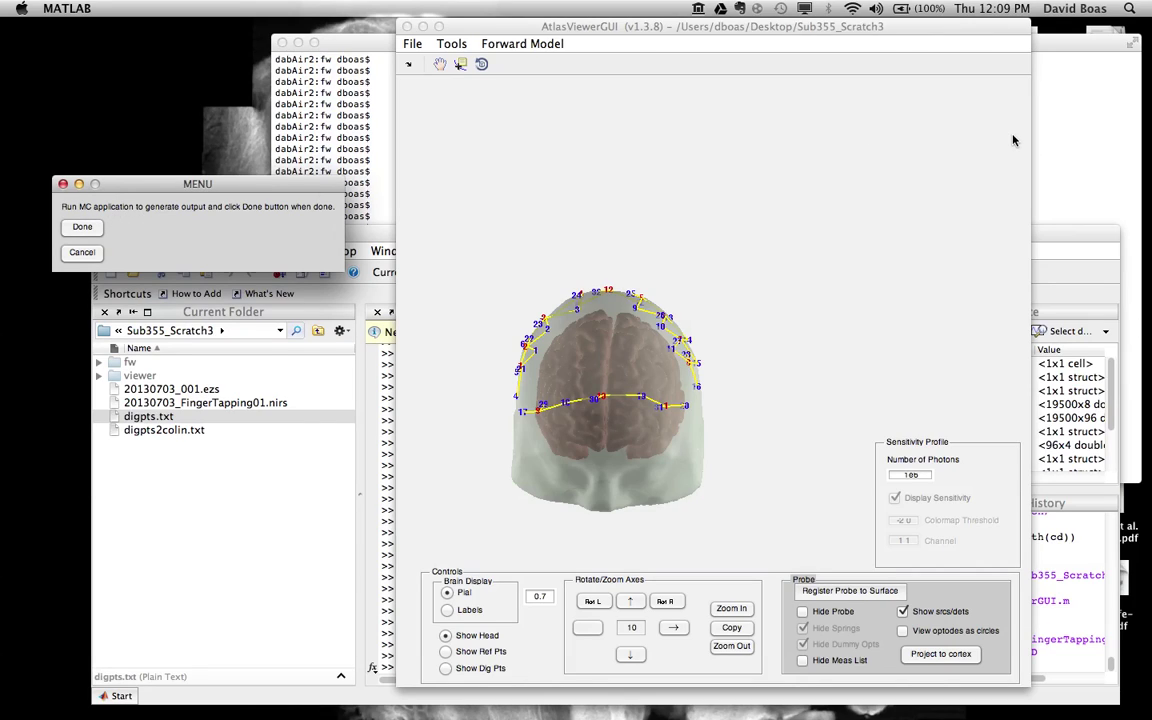
pyautogui.click(1072, 170)
pyautogui.press('Return')
pyautogui.press('Return')
pyautogui.press('Return')
pyautogui.press('Return')
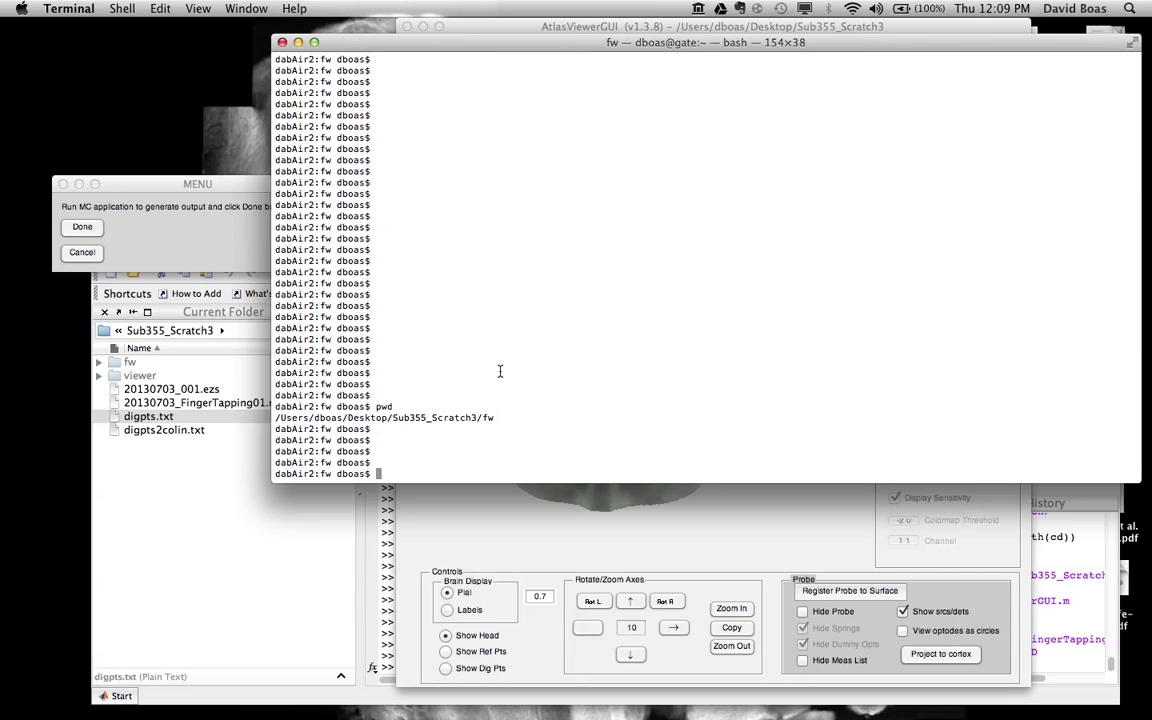
# Step: List the fw folder with ls and enter 'more fw_all.csh' to view the script
pyautogui.write('ls')
pyautogui.press('Return')
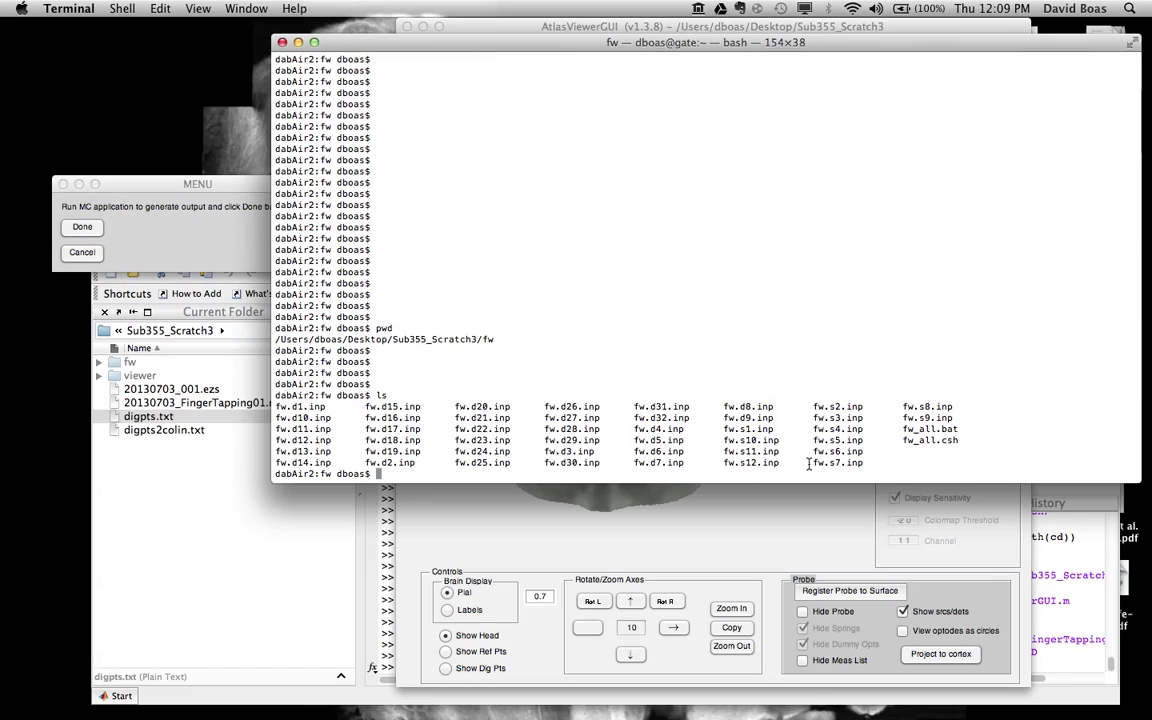
pyautogui.moveTo(962, 440)
pyautogui.mouseDown()
pyautogui.moveTo(920, 440)
pyautogui.moveTo(972, 442)
pyautogui.moveTo(966, 428)
pyautogui.mouseUp()
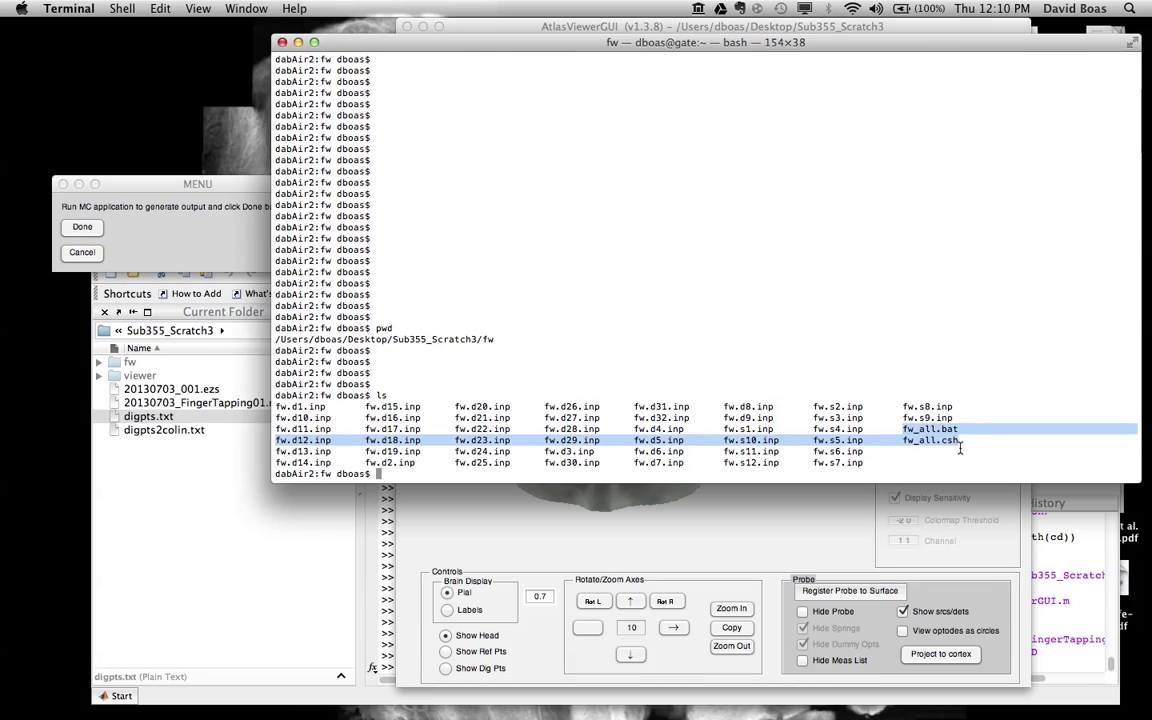
pyautogui.click(962, 445)
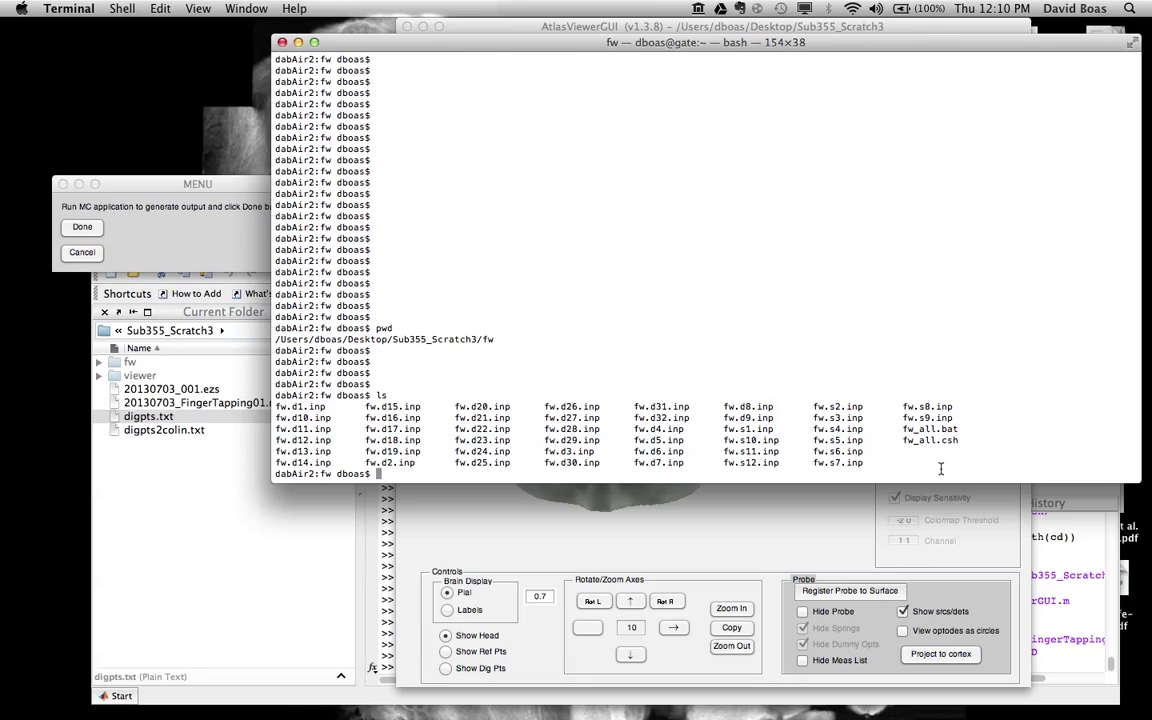
pyautogui.write('more fw_all.csh')
# Step: Page through fw_all.csh, quit with q, then type and erase ./fw_all.csh at the prompt
pyautogui.press('Return')
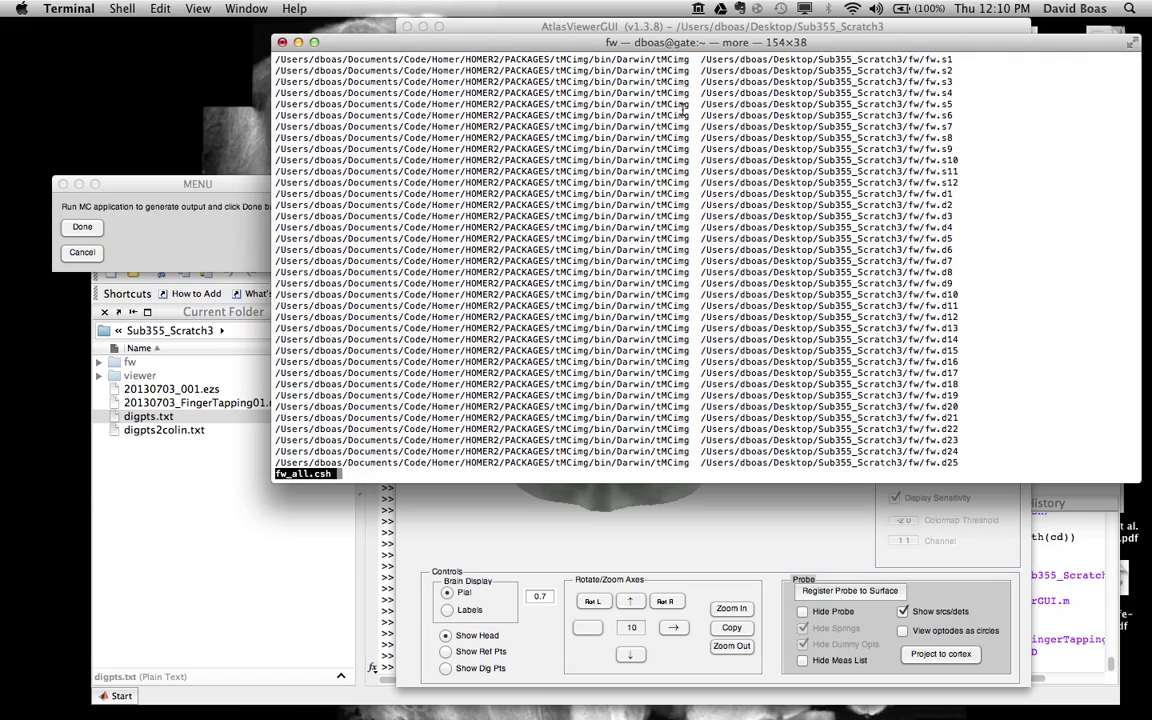
pyautogui.write('q')
pyautogui.write('./')
pyautogui.write('fw_all')
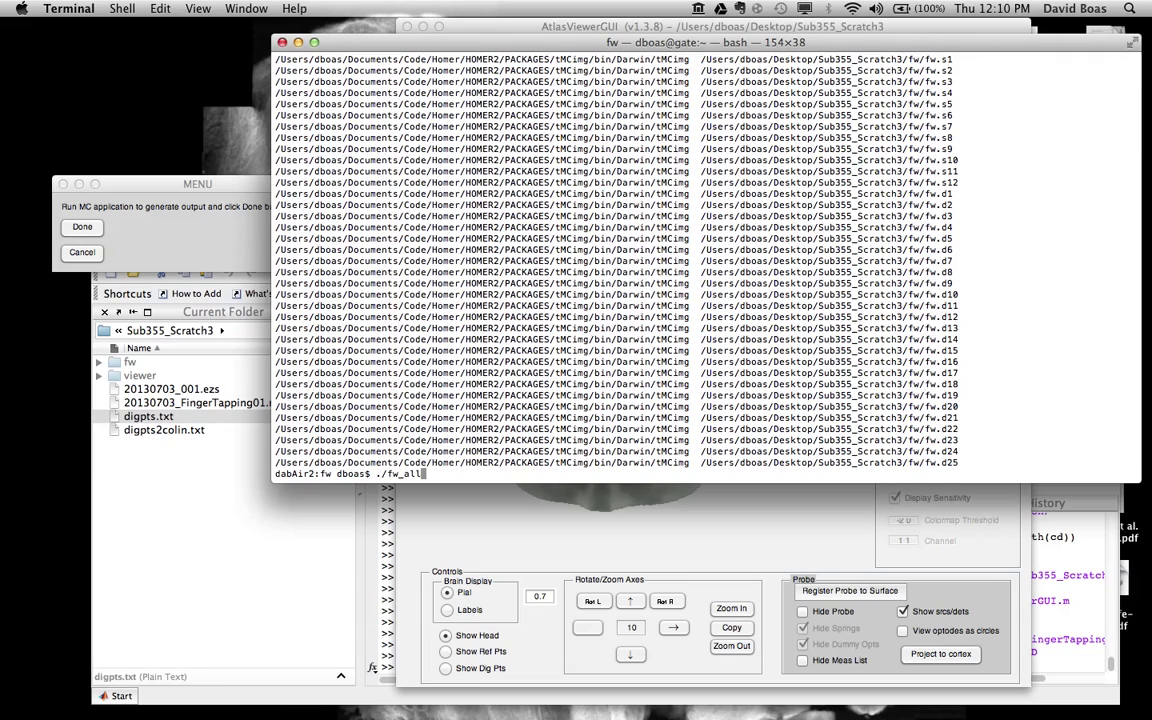
pyautogui.press('Tab')
pyautogui.press('BackSpace')
pyautogui.press('BackSpace')
pyautogui.press('BackSpace')
pyautogui.press('BackSpace')
pyautogui.press('BackSpace')
pyautogui.press('BackSpace')
pyautogui.press('BackSpace')
pyautogui.press('BackSpace')
pyautogui.press('BackSpace')
pyautogui.press('BackSpace')
pyautogui.press('BackSpace')
pyautogui.press('BackSpace')
pyautogui.press('BackSpace')
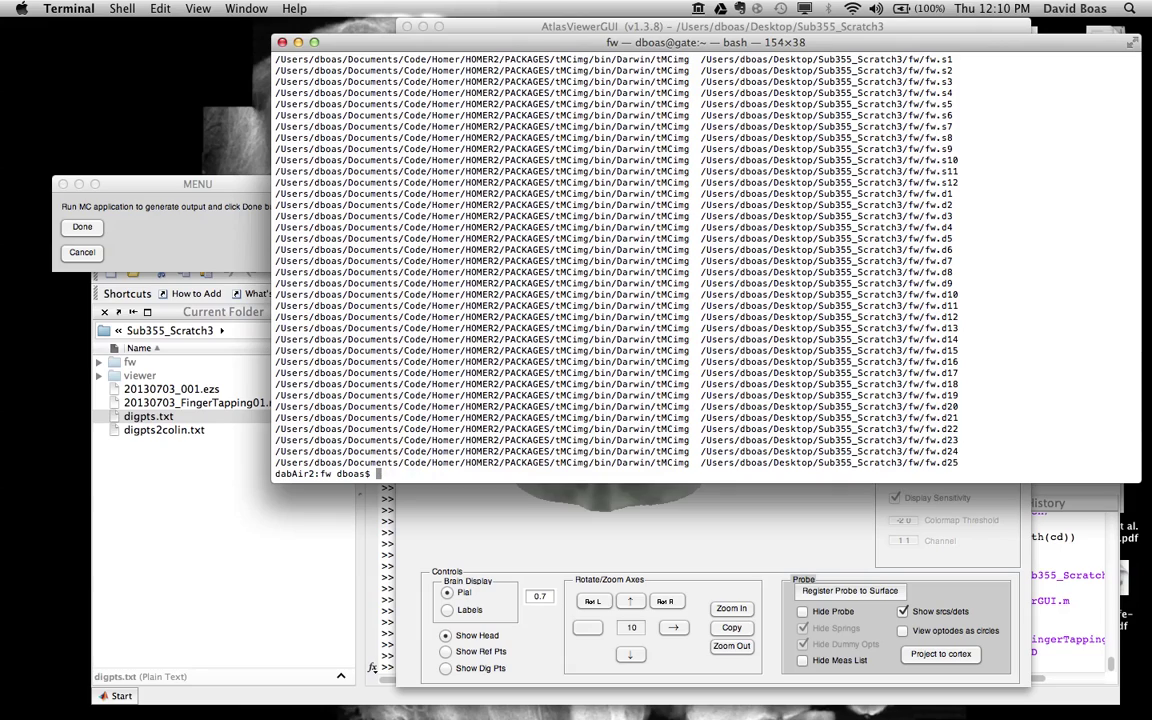
# Step: Replace the 1e6 photon count with 1e8 in AtlasViewerGUI, then return to Terminal
pyautogui.click(846, 524)
pyautogui.moveTo(926, 472); pyautogui.dragTo(896, 474)
pyautogui.write('1e8')
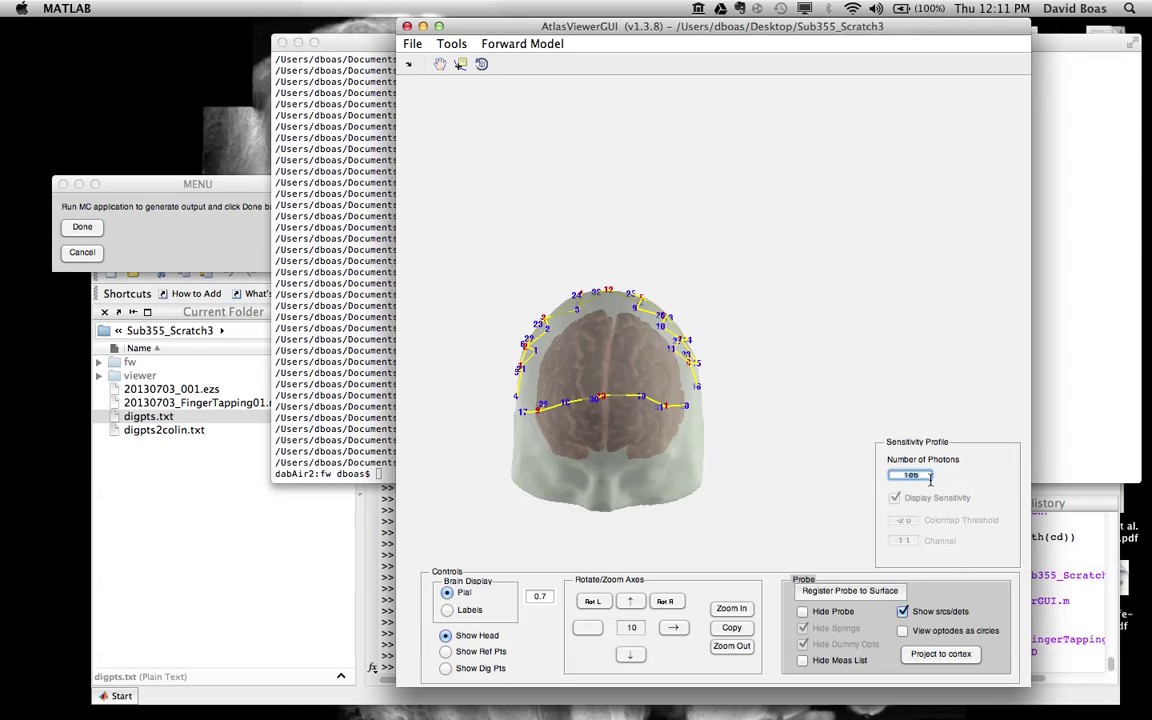
pyautogui.click(300, 330)
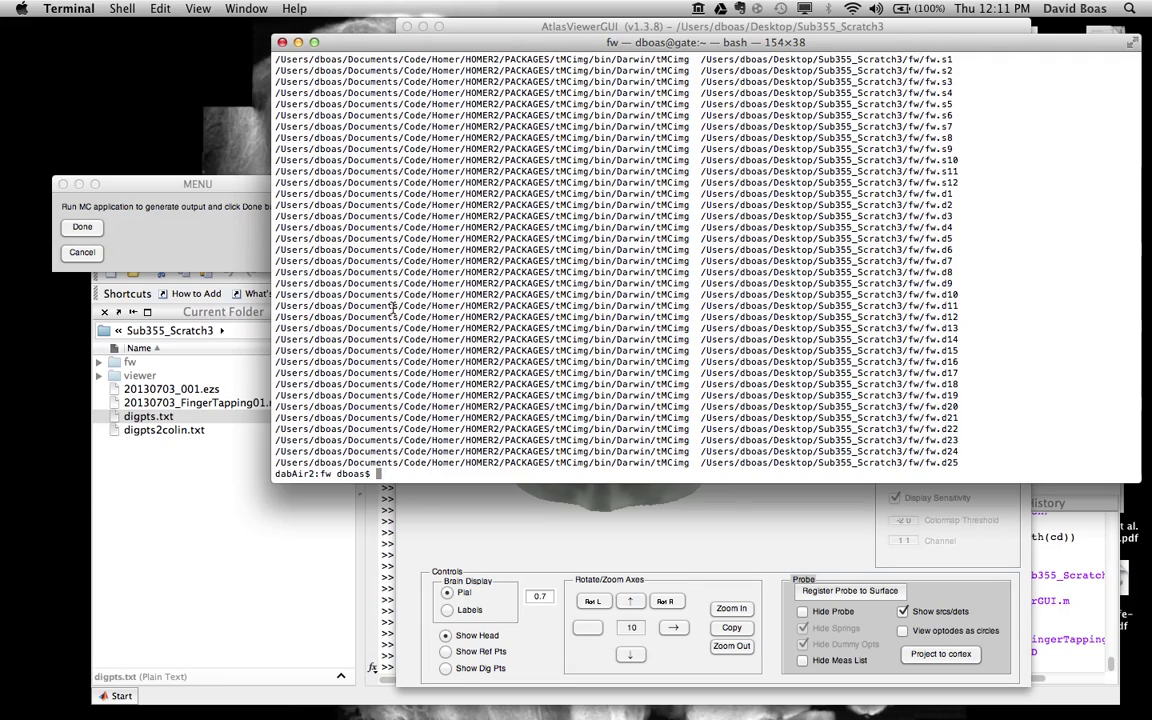
# Step: Open the fw folder in Desktop's Sub355_Scratch4 and sort its files by Date Modified
pyautogui.hotkey('ctrl', 'Left')
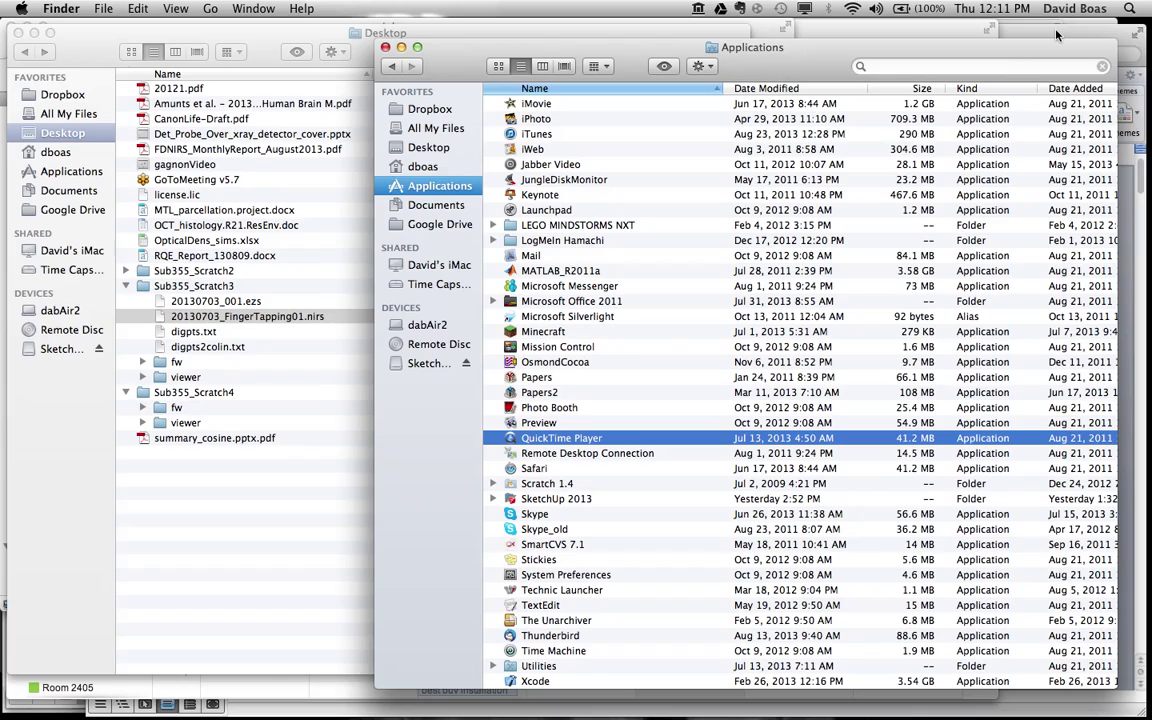
pyautogui.click(453, 203)
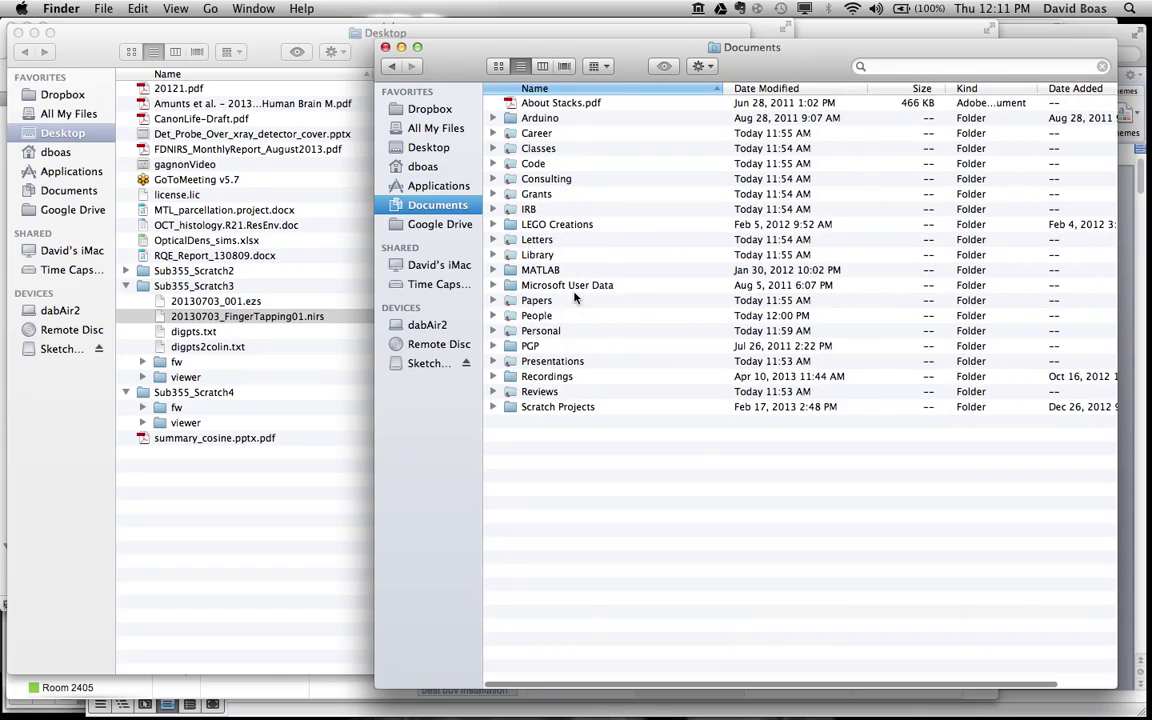
pyautogui.click(395, 145)
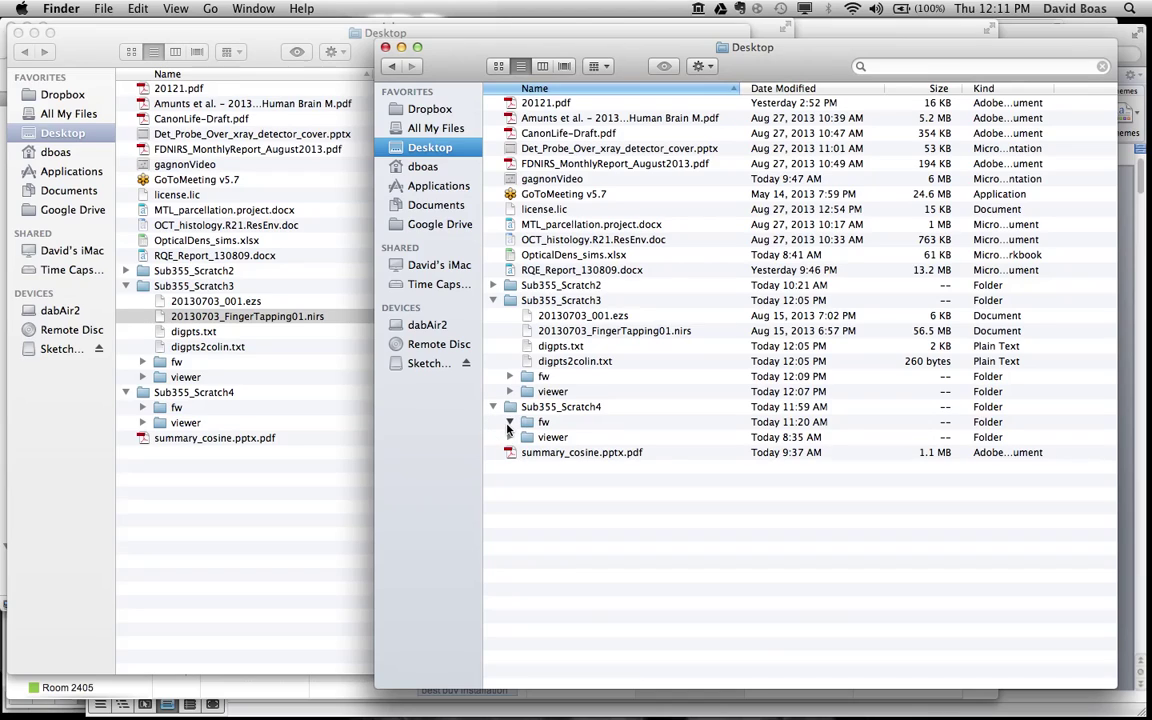
pyautogui.click(510, 422)
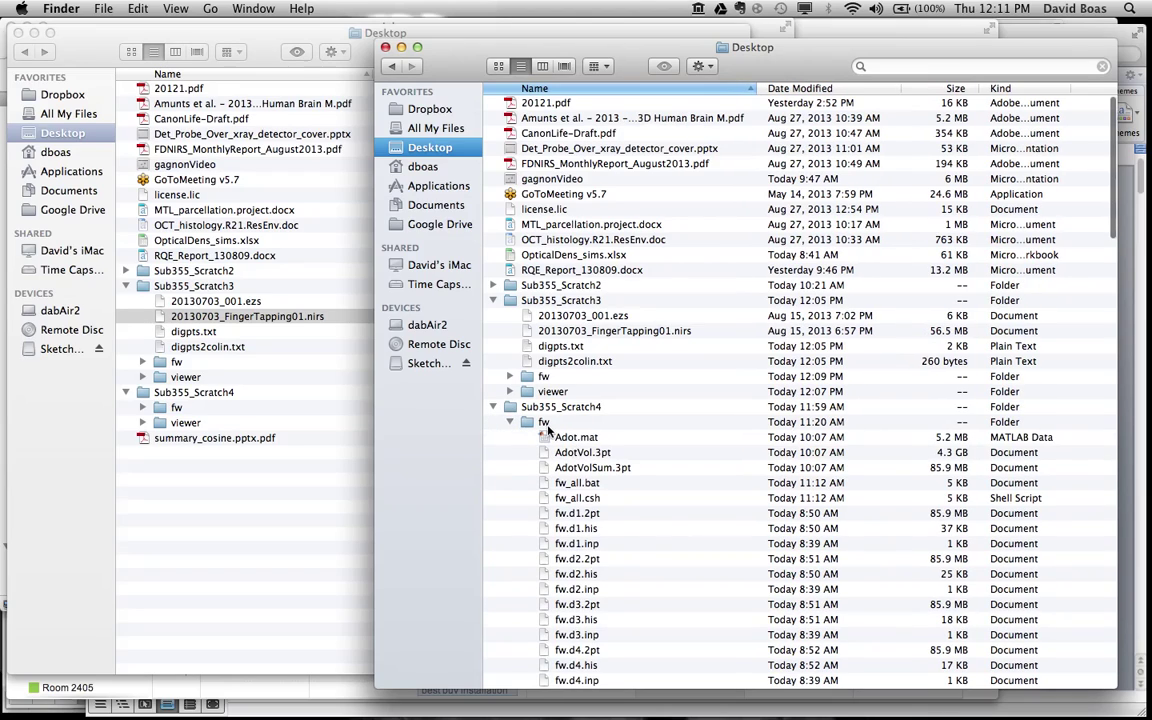
pyautogui.click(538, 422)
pyautogui.doubleClick(538, 422)
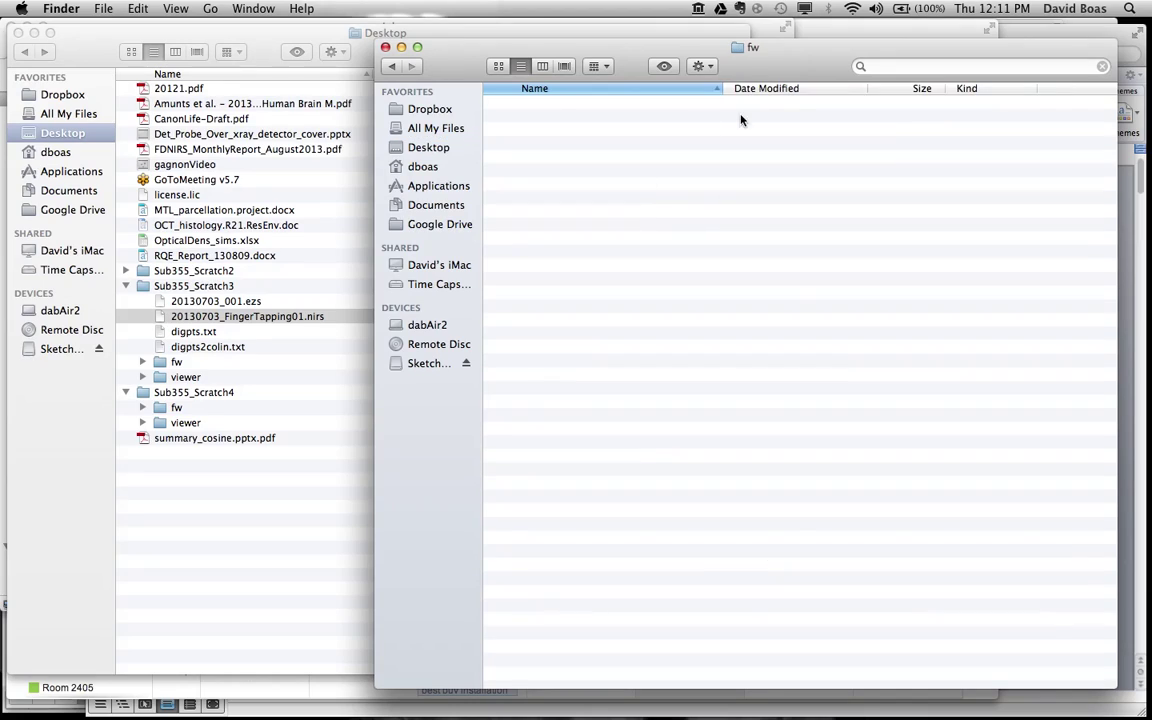
pyautogui.click(776, 90)
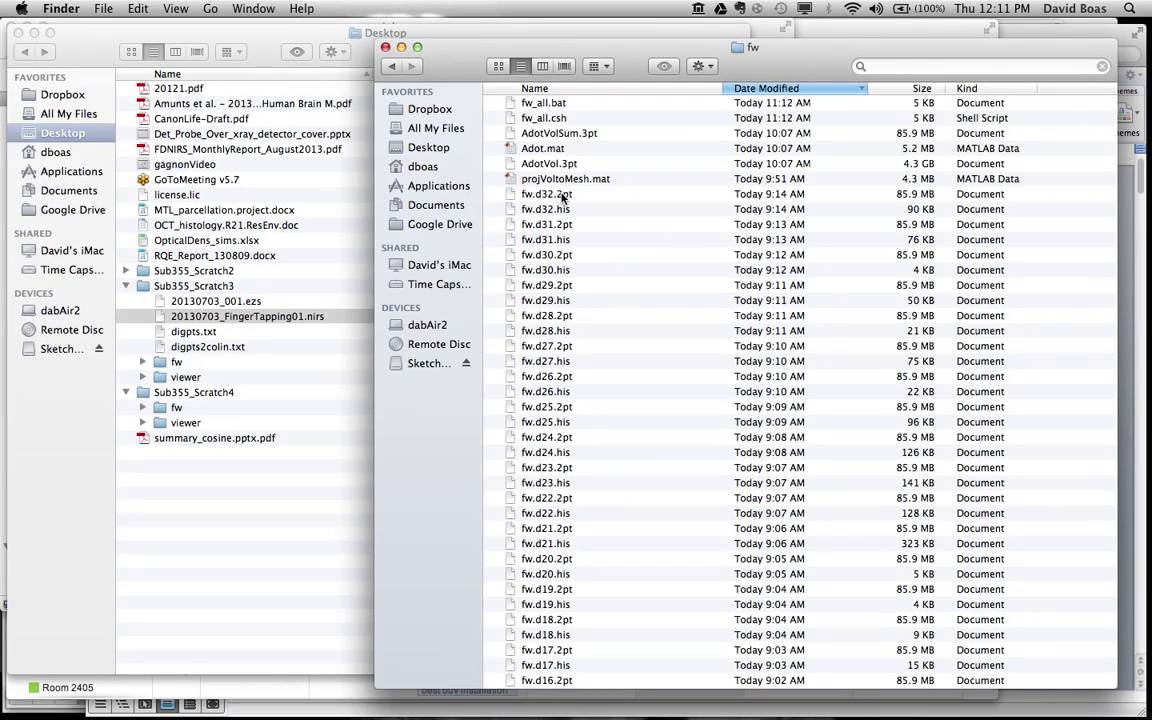
# Step: Sort the fw files oldest first and select fw.d1.inp through fw.d32.2pt
pyautogui.click(755, 90)
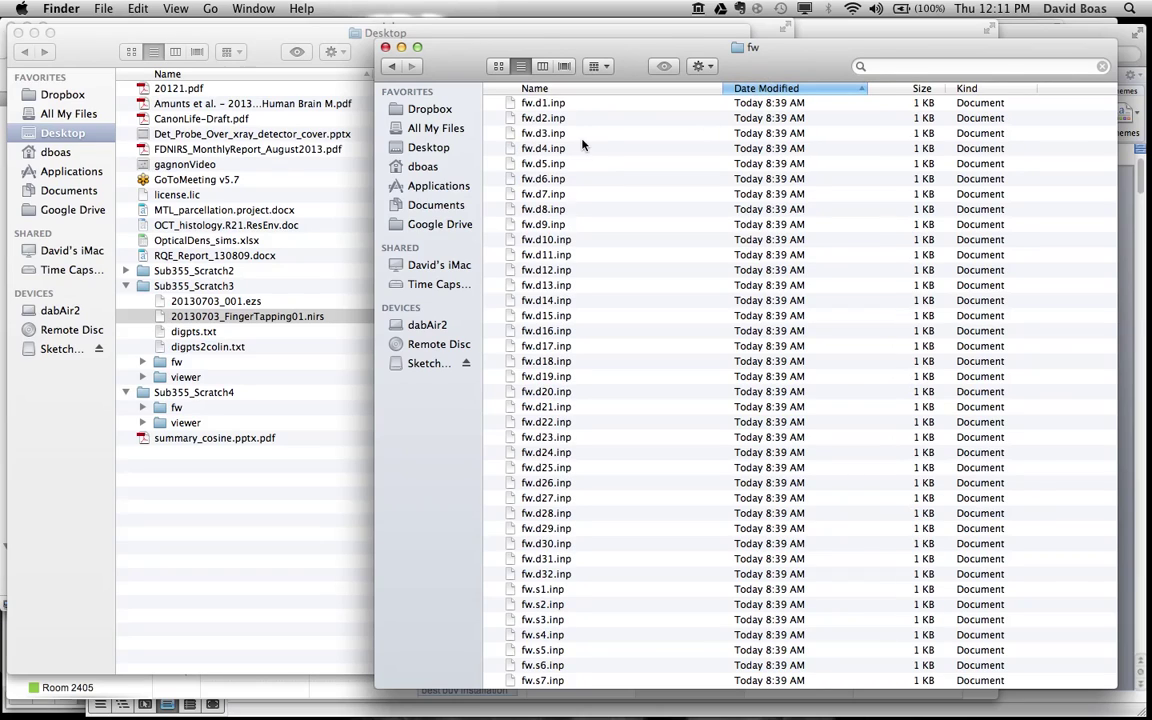
pyautogui.click(508, 102)
pyautogui.scroll(-1, 590, 307)
pyautogui.scroll(-20, 590, 307)
pyautogui.scroll(-6, 590, 307)
pyautogui.scroll(-2, 590, 307)
pyautogui.keyDown('shift'); pyautogui.click(567, 598); pyautogui.keyUp('shift')
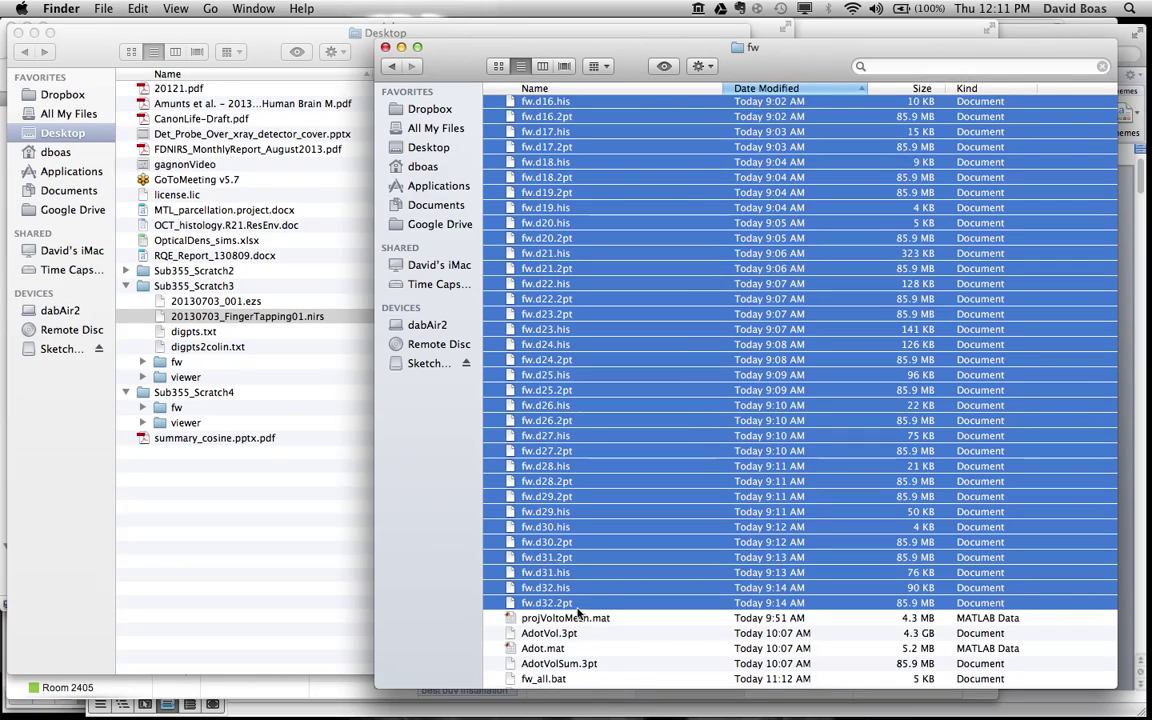
# Step: Move the selected files into Sub355_Scratch3's fw folder, replacing all duplicates
pyautogui.moveTo(537, 256); pyautogui.dragTo(166, 364)
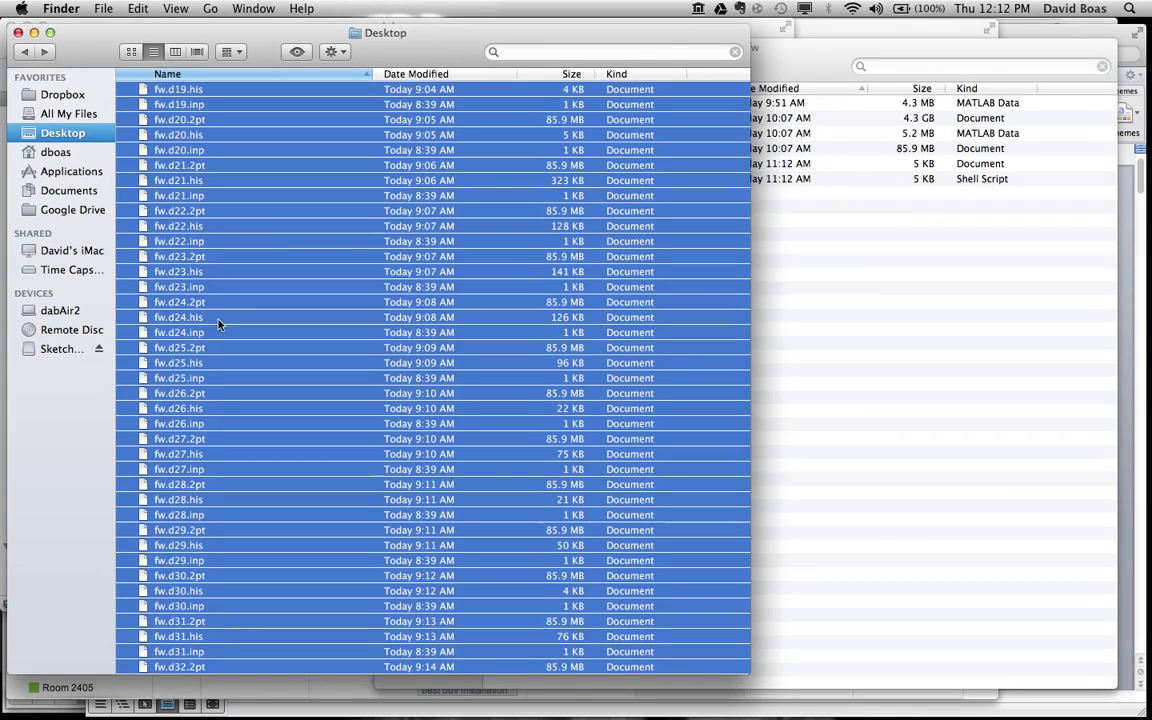
pyautogui.scroll(-10, 200, 290)
pyautogui.scroll(-4, 210, 350)
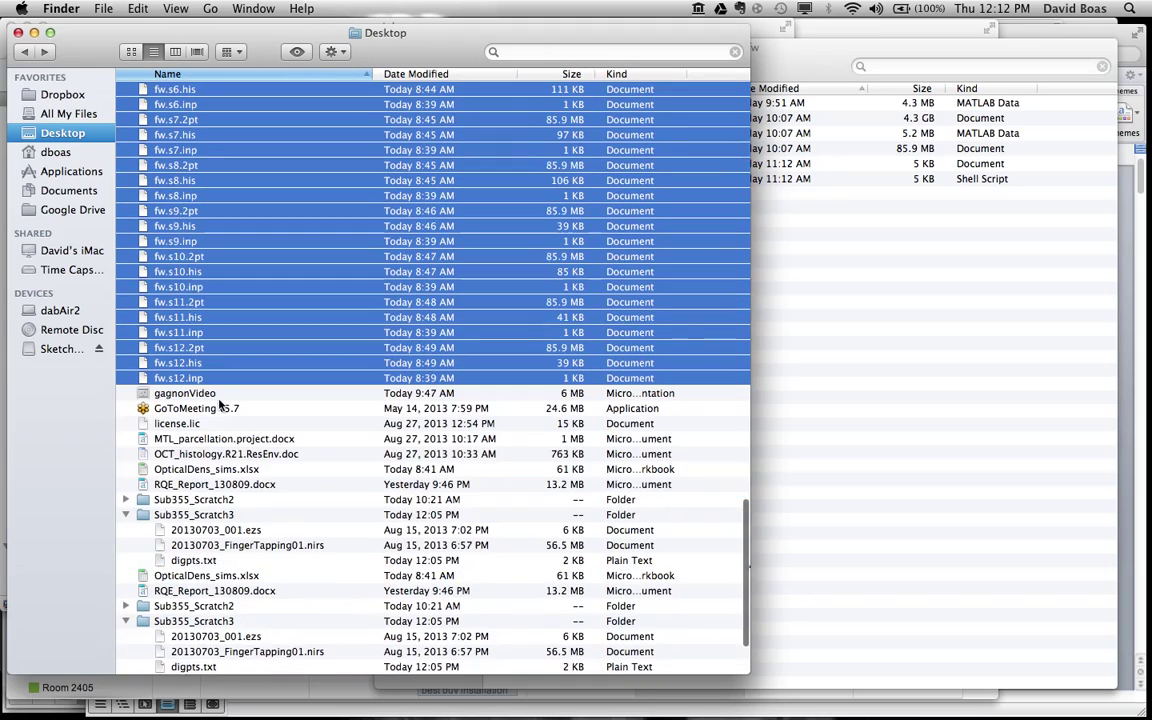
pyautogui.moveTo(205, 380); pyautogui.dragTo(180, 592)
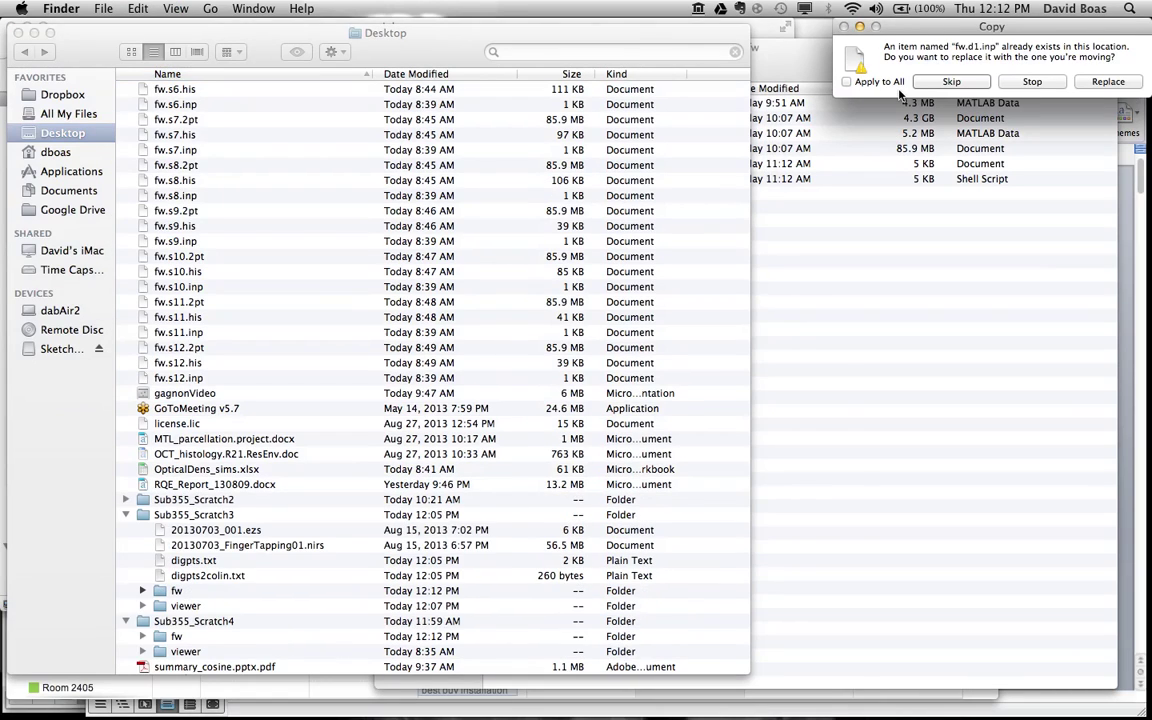
pyautogui.click(898, 84)
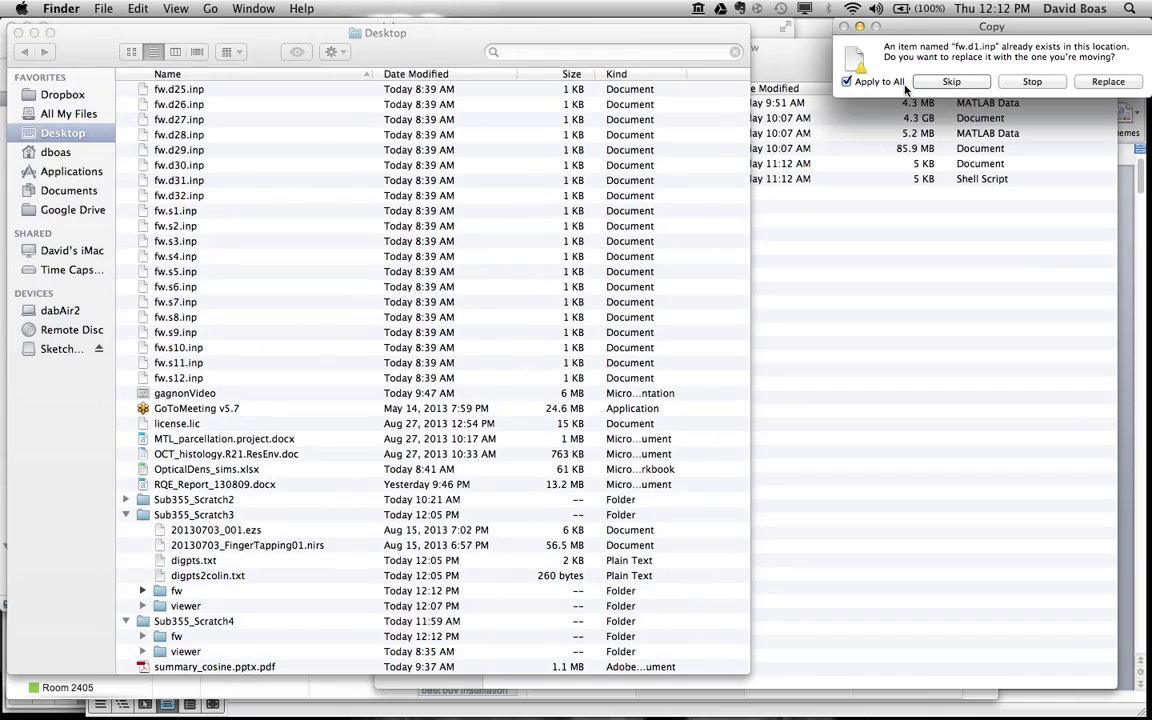
pyautogui.click(1106, 82)
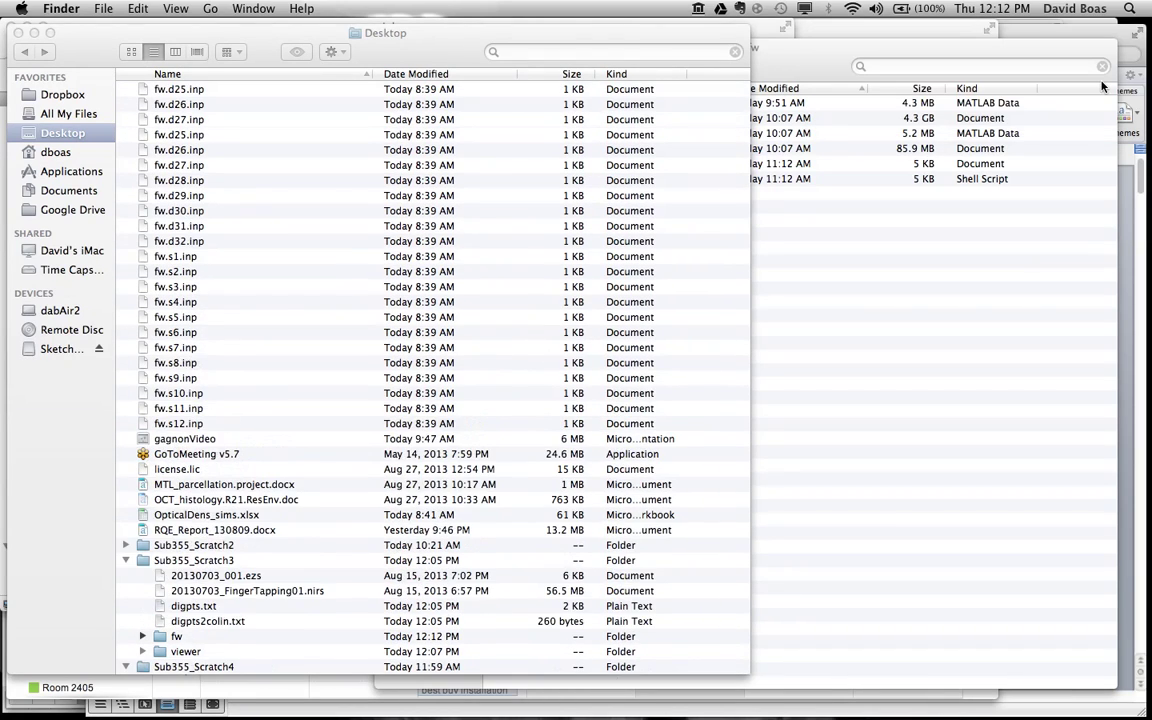
pyautogui.hotkey('ctrl', 'Right')
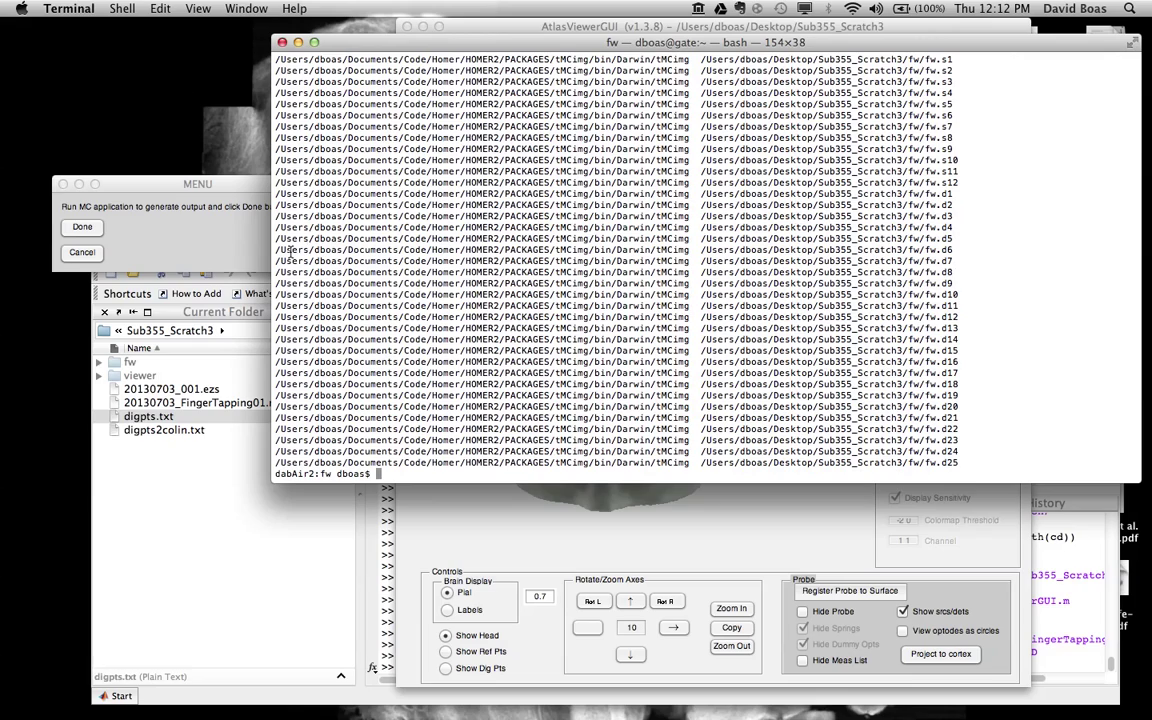
# Step: Mark the Monte Carlo run as Done and dismiss the sensitivity profile instruction message
pyautogui.click(155, 250)
pyautogui.click(83, 226)
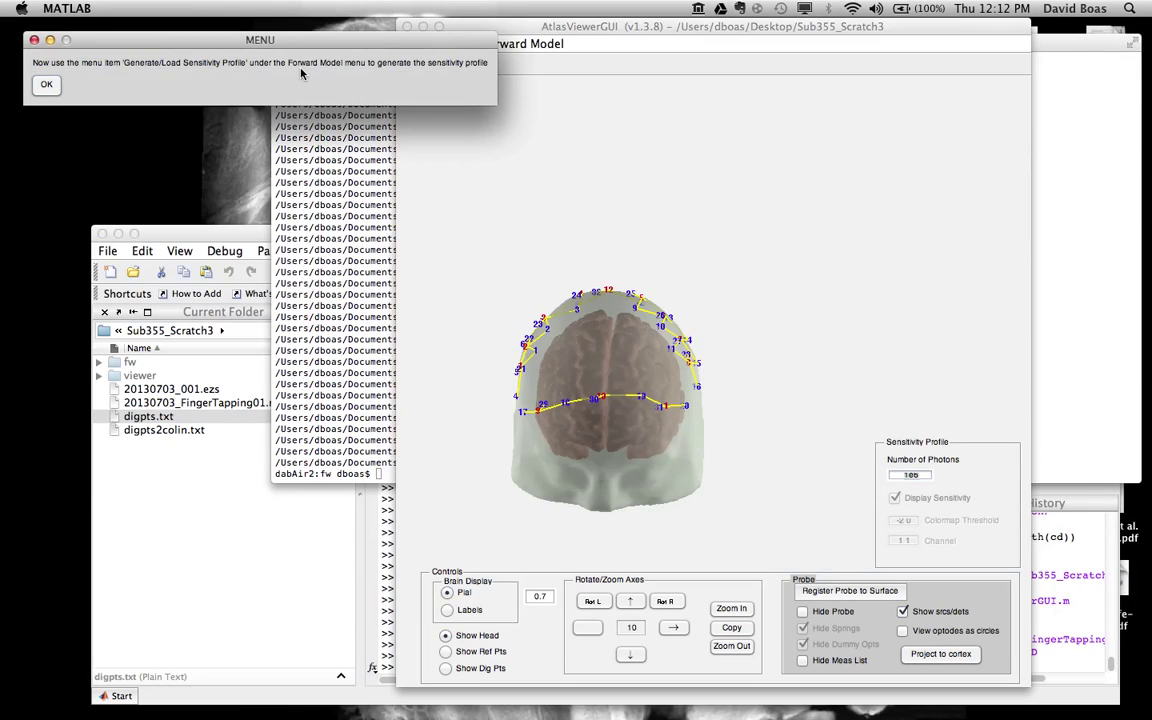
pyautogui.moveTo(360, 14); pyautogui.dragTo(353, 157)
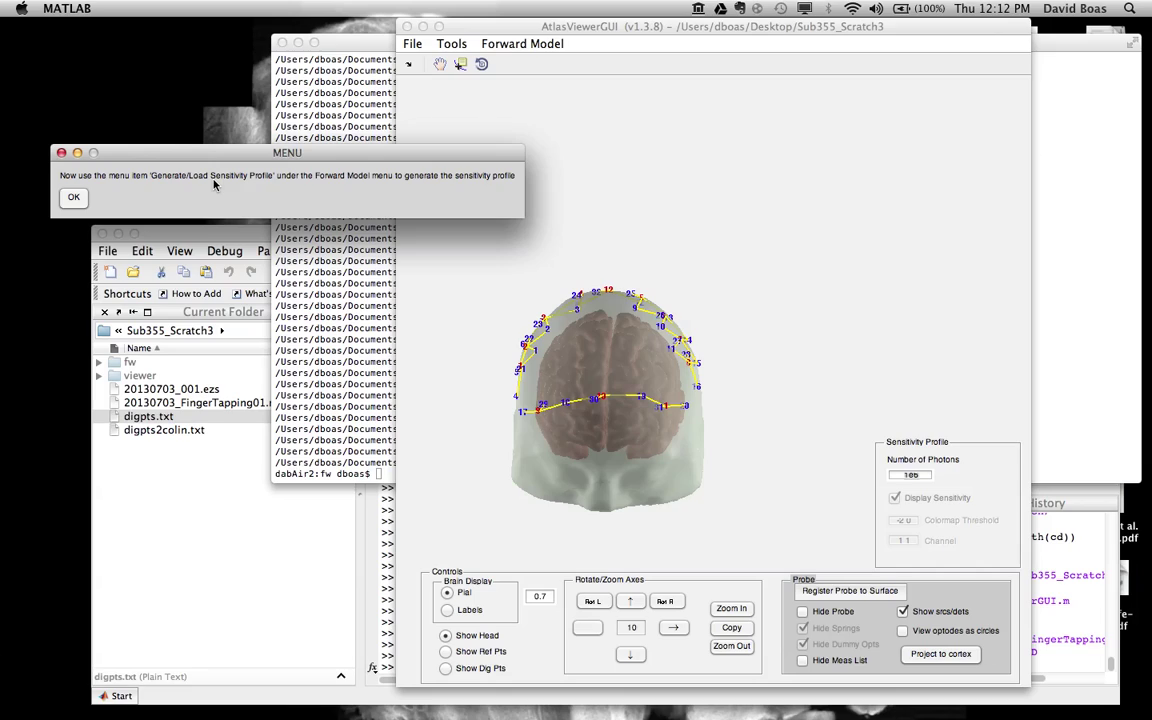
pyautogui.click(72, 196)
pyautogui.click(535, 45)
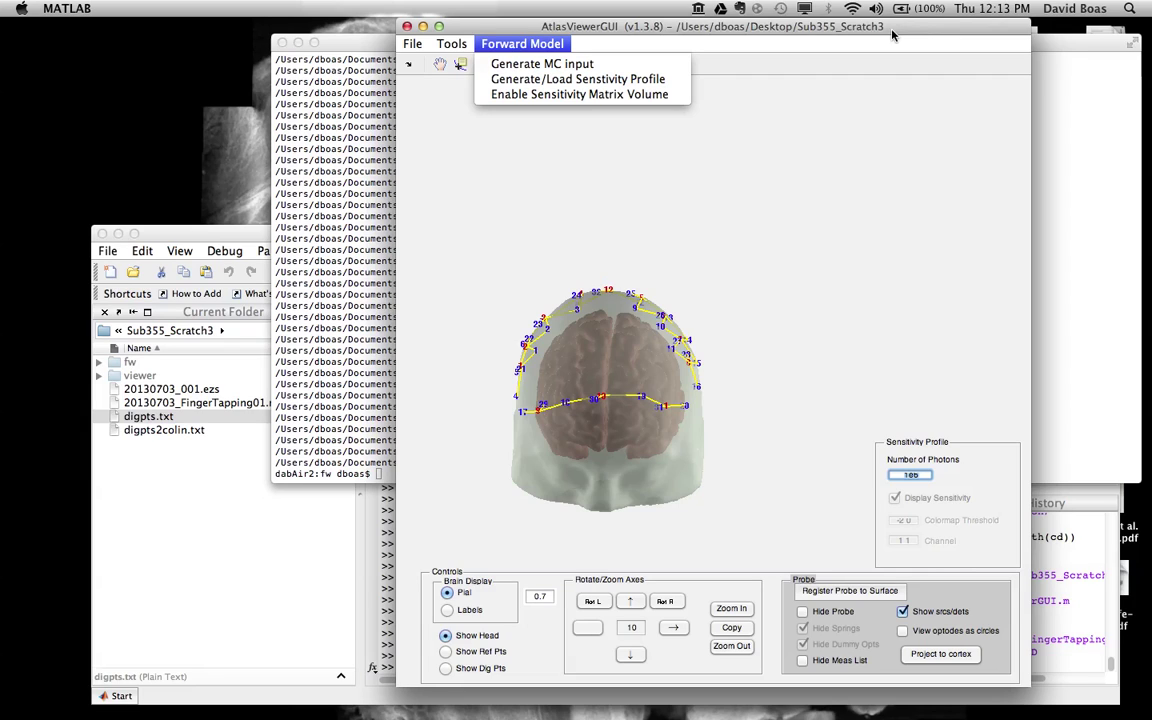
# Step: Move projVoltoMesh.mat, AdotVol.3pt, Adot.mat and AdotVolSum.3pt into Sub355_Scratch3's fw folder
pyautogui.press('super+Tab')
pyautogui.click(810, 73)
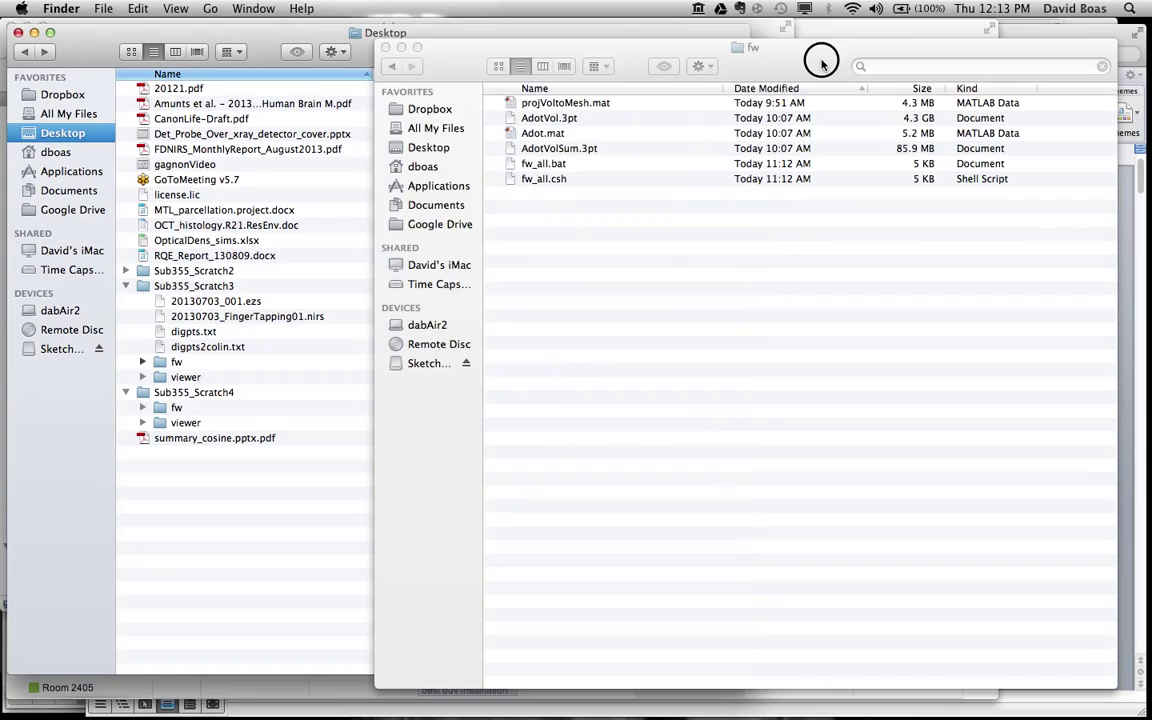
pyautogui.click(576, 104)
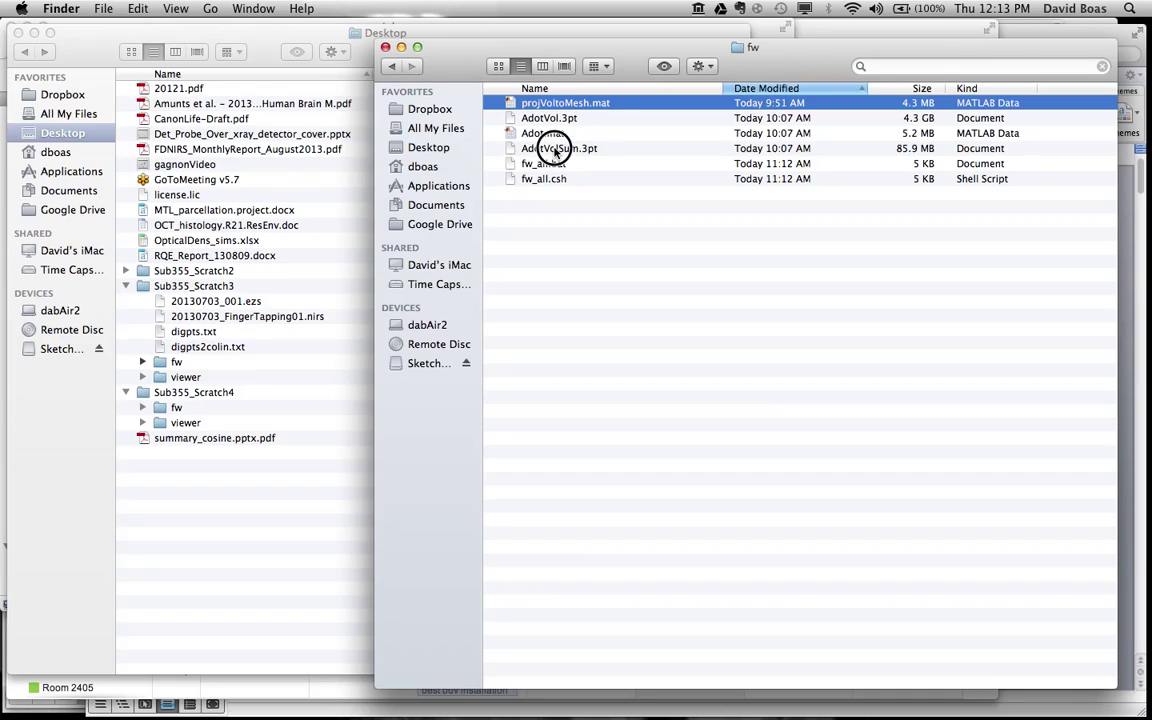
pyautogui.keyDown('shift'); pyautogui.click(556, 149); pyautogui.keyUp('shift')
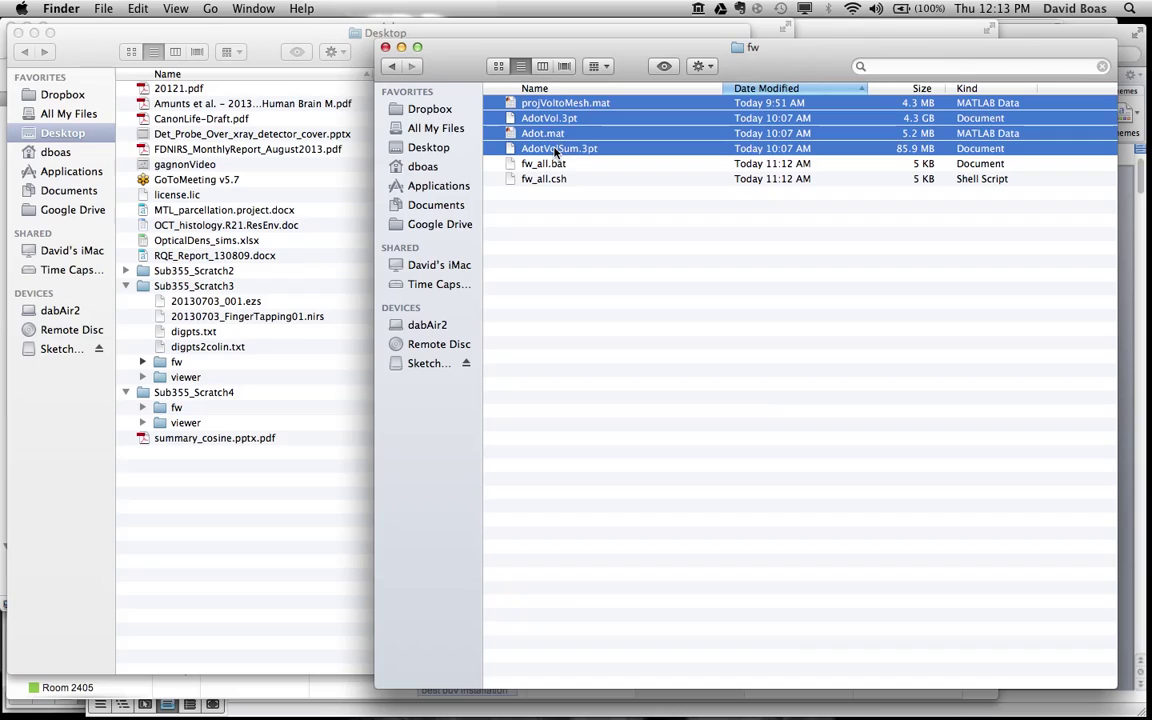
pyautogui.moveTo(556, 150); pyautogui.dragTo(176, 366)
pyautogui.hotkey('ctrl', 'Right')
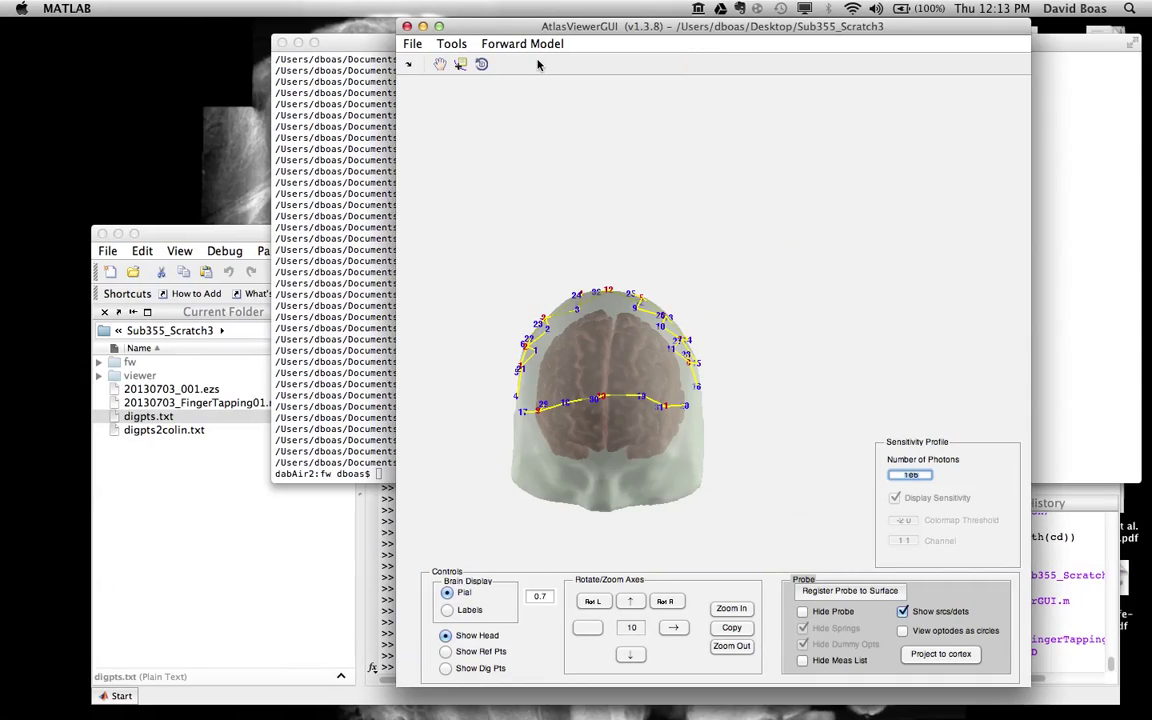
pyautogui.click(520, 43)
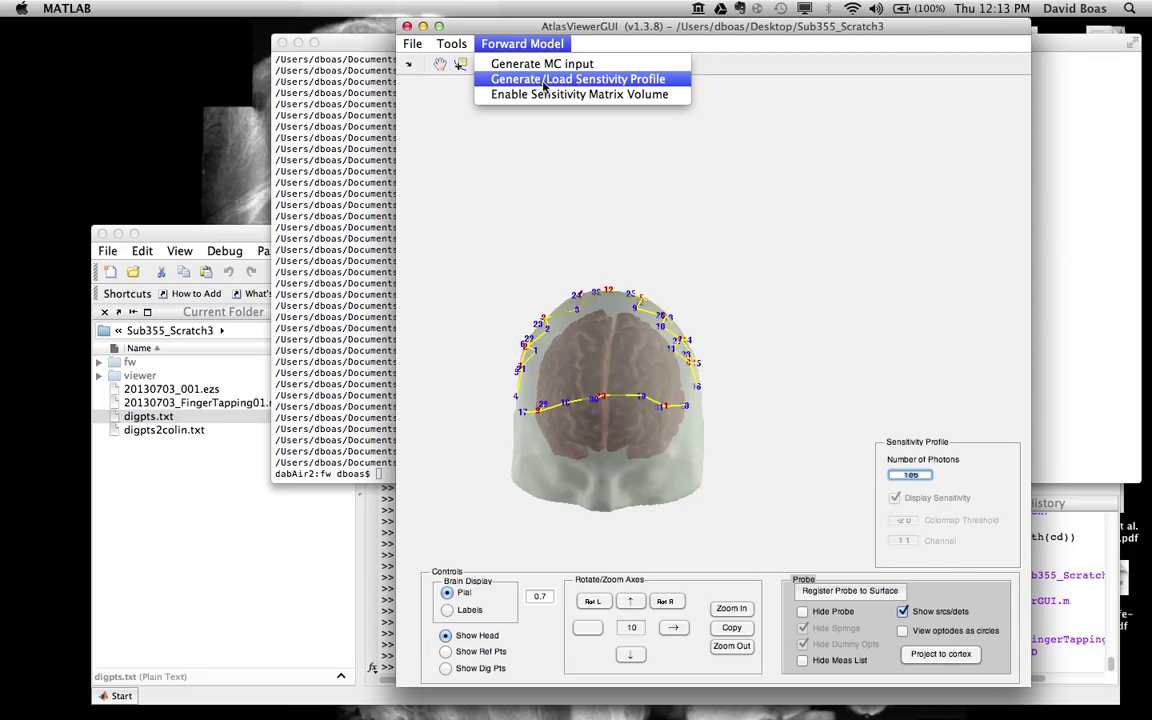
# Step: Generate/Load the sensitivity profile, untick Show Head, and rotate the brain to the right
pyautogui.click(544, 79)
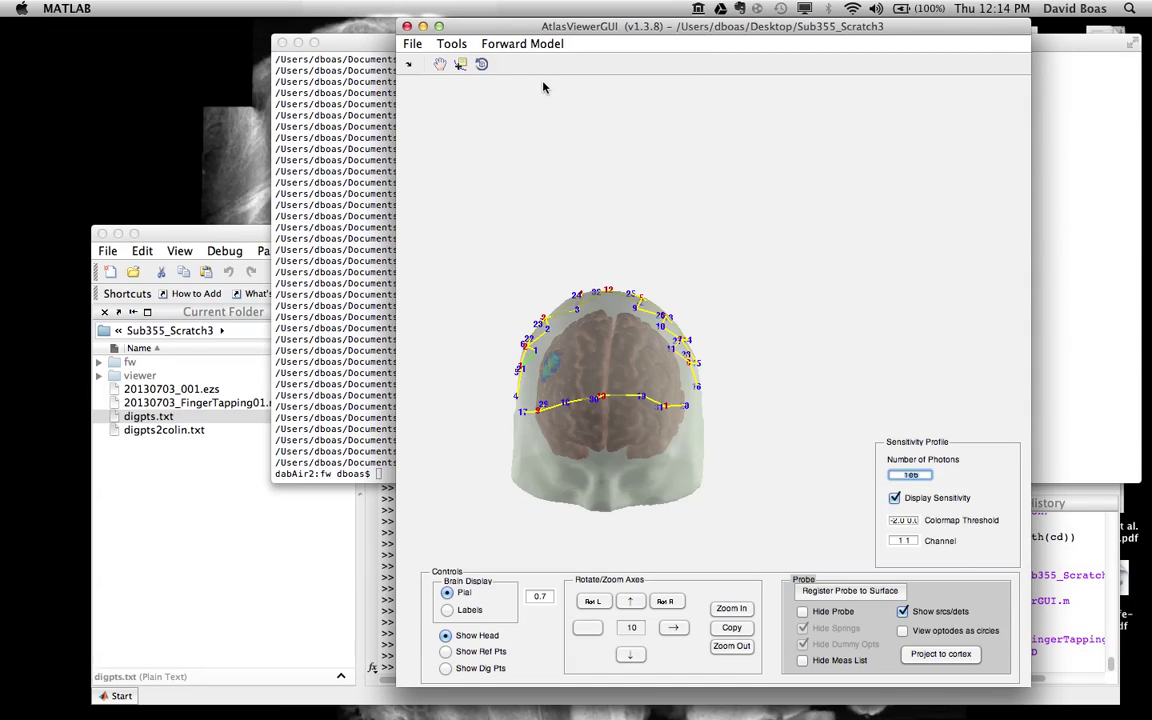
pyautogui.click(446, 637)
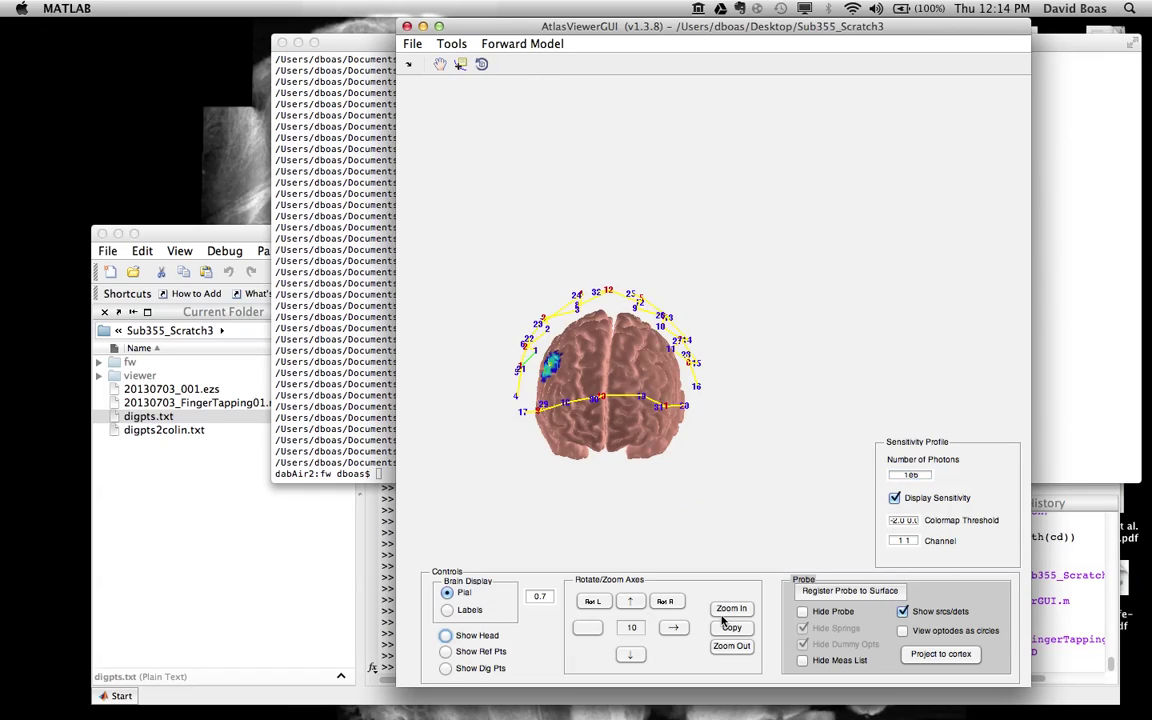
pyautogui.click(588, 628)
pyautogui.click(674, 628)
pyautogui.click(675, 629)
pyautogui.click(676, 630)
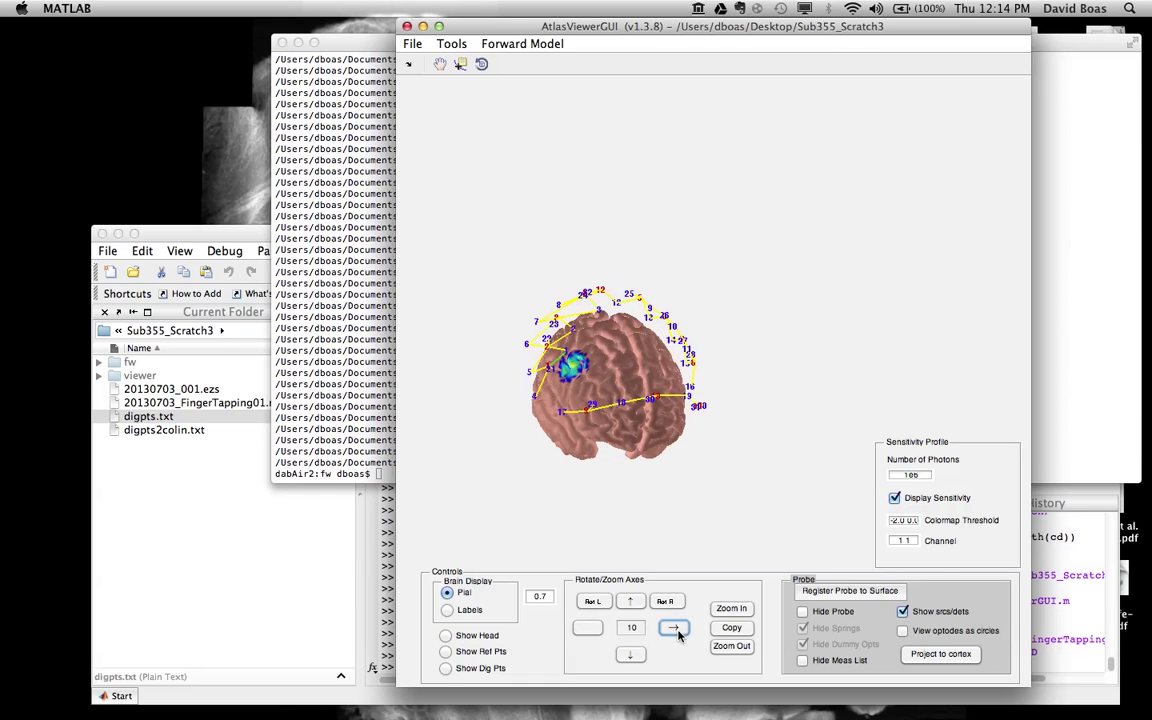
pyautogui.click(676, 630)
pyautogui.moveTo(620, 386); pyautogui.dragTo(607, 367)
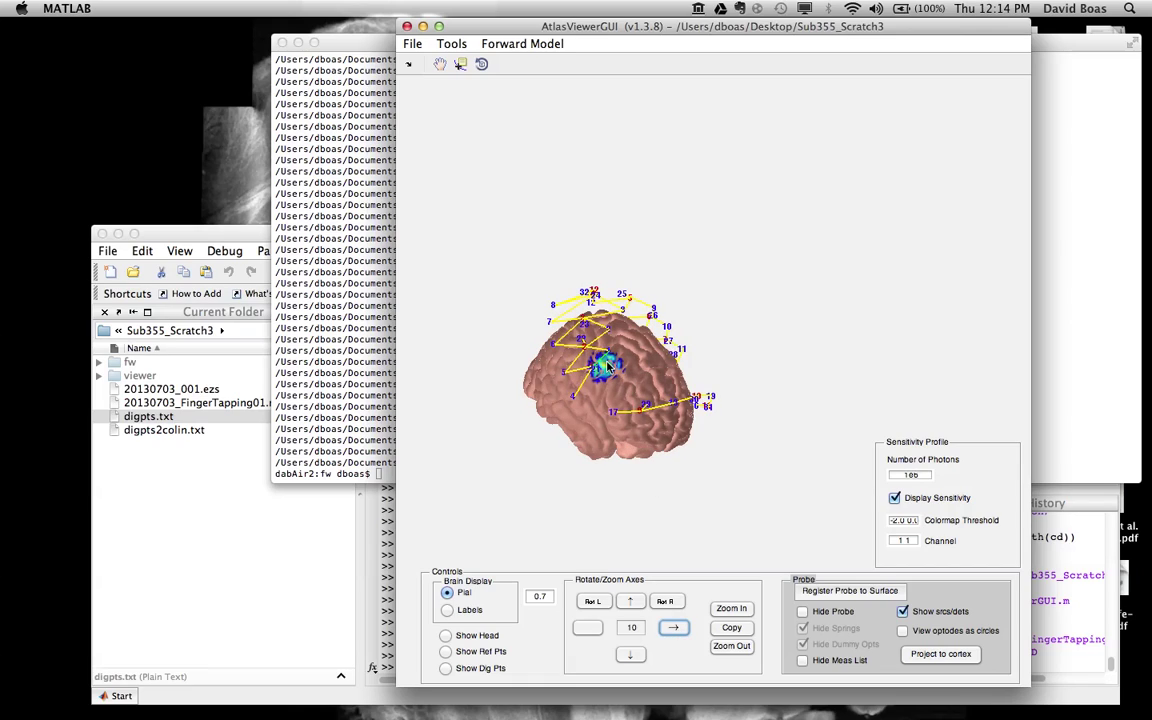
# Step: Zoom in and pan so the sensitivity spot sits centred beneath the probe lines
pyautogui.click(732, 608)
pyautogui.click(732, 608)
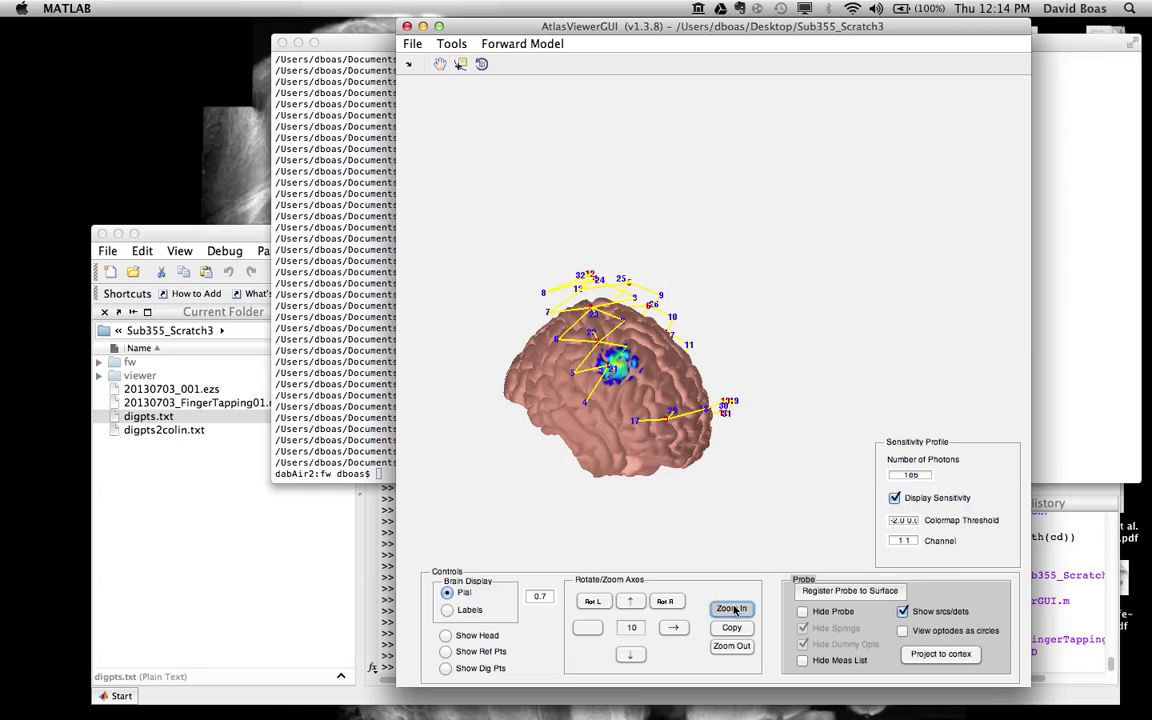
pyautogui.click(732, 608)
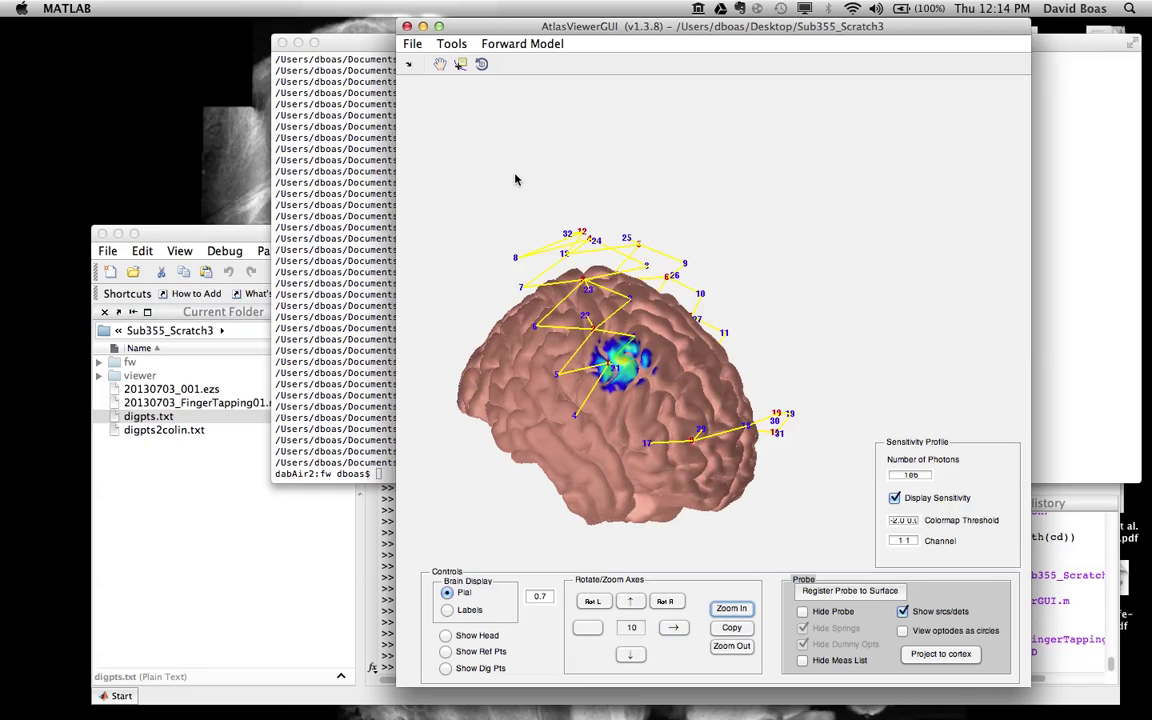
pyautogui.click(440, 63)
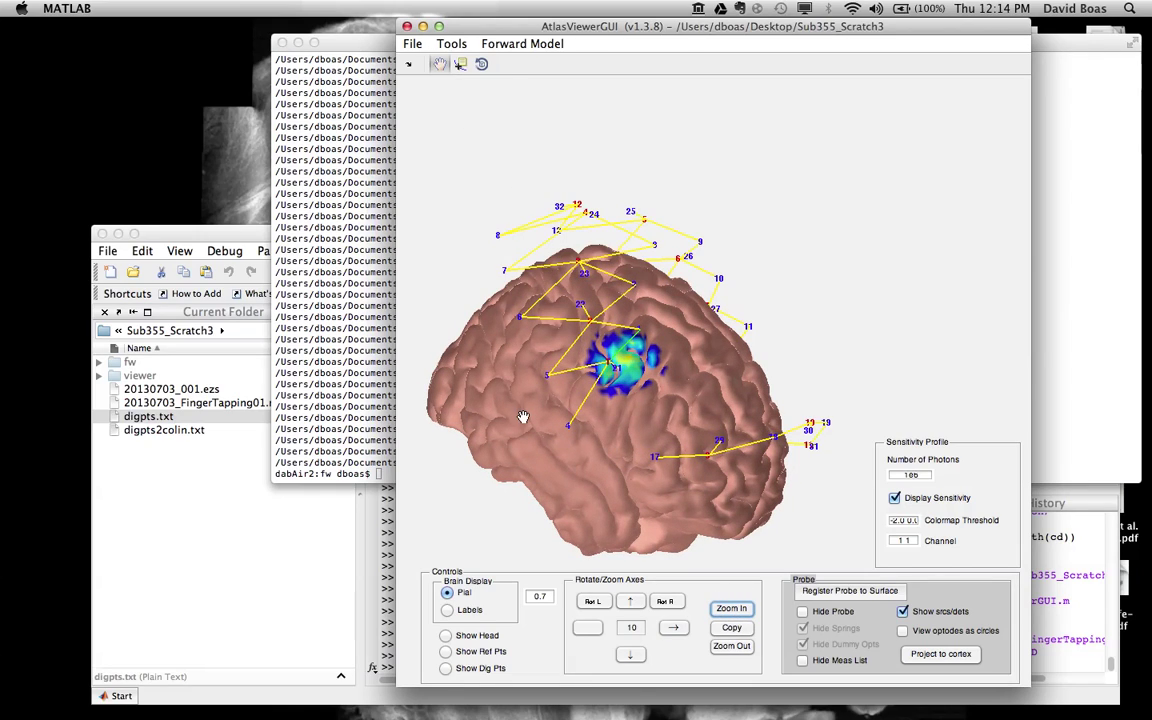
pyautogui.moveTo(519, 422); pyautogui.dragTo(548, 368)
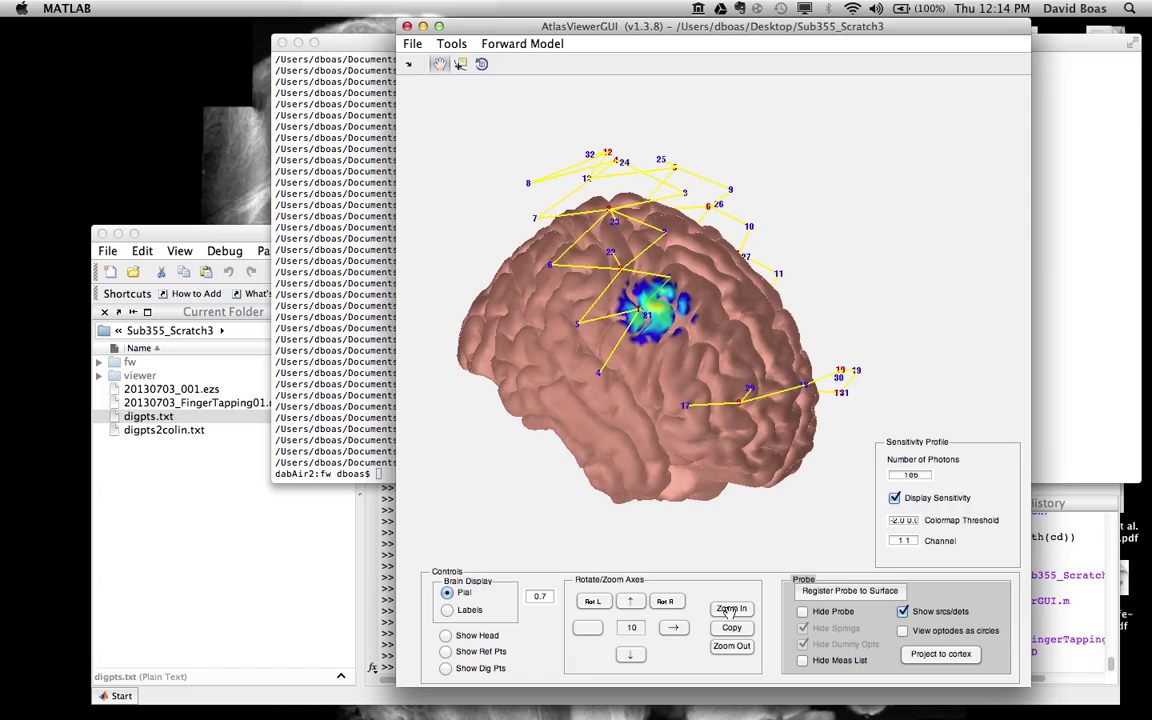
pyautogui.click(439, 63)
pyautogui.click(731, 608)
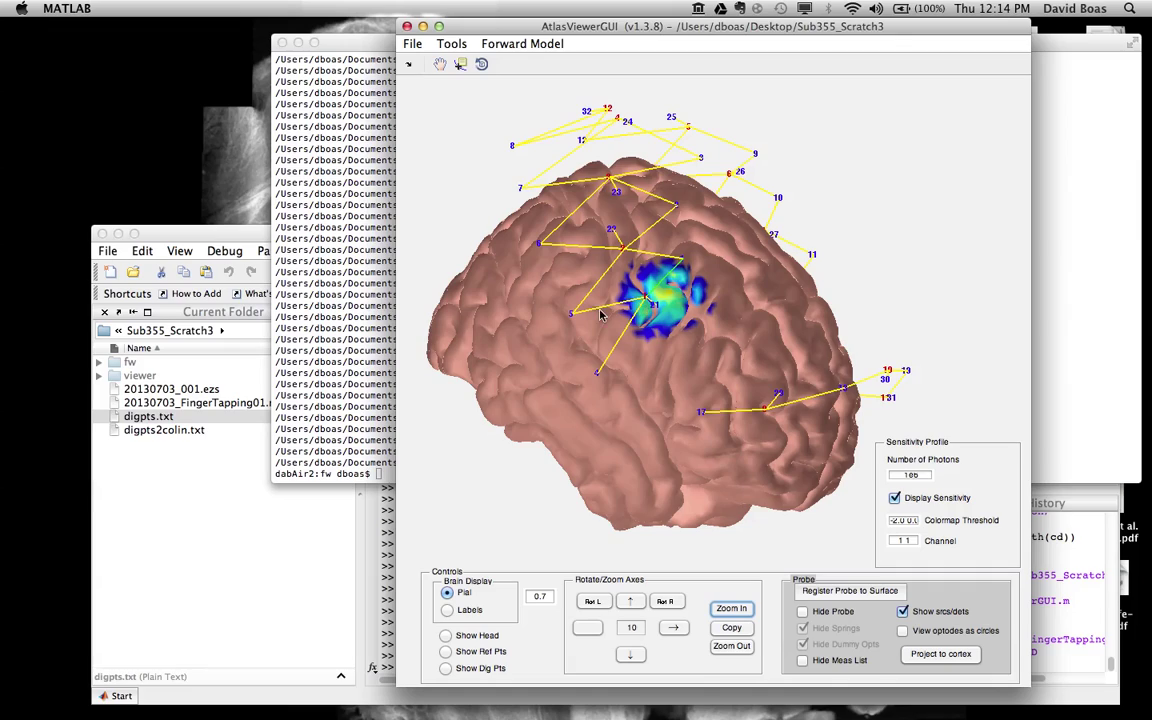
# Step: Display the sensitivity for channel 1 5, then for channel 2 5
pyautogui.click(910, 540)
pyautogui.press('BackSpace')
pyautogui.write('5')
pyautogui.press('Return')
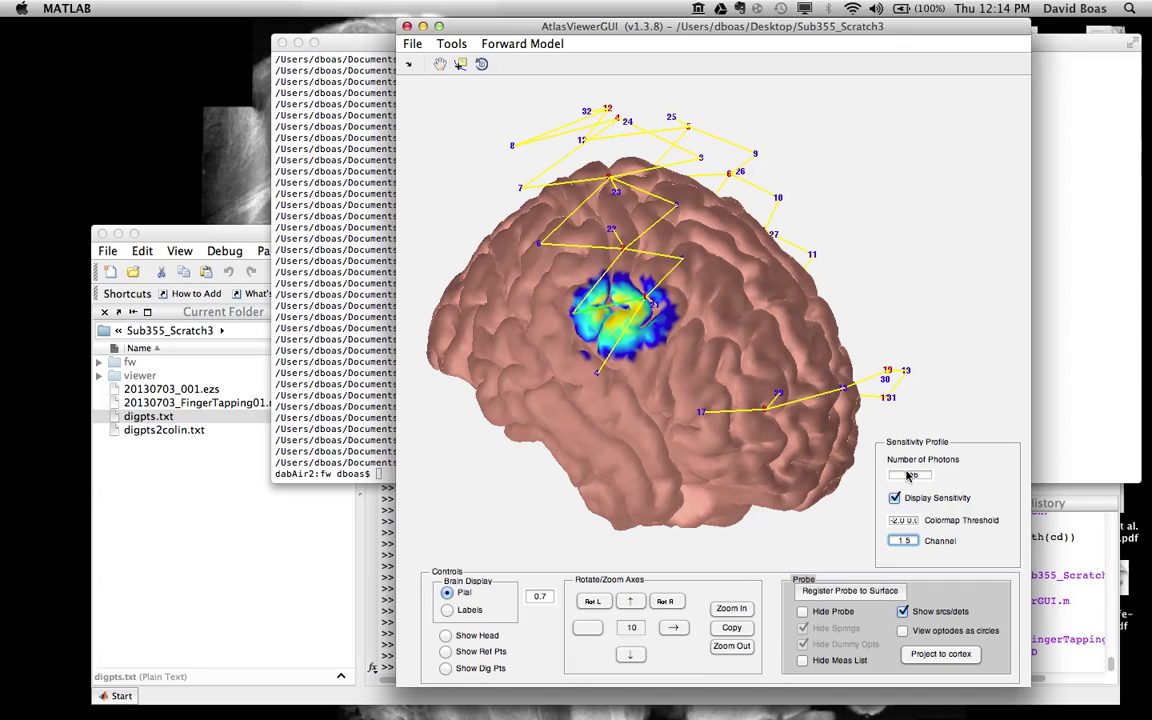
pyautogui.click(910, 541)
pyautogui.press('Return')
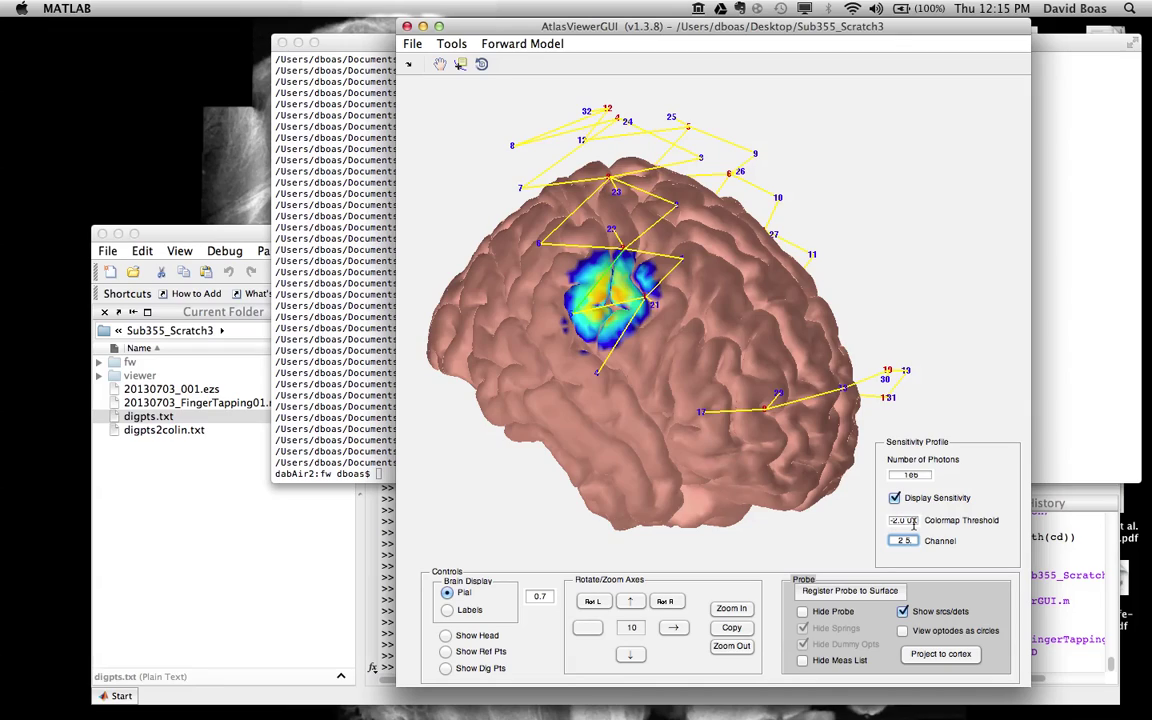
# Step: Set the colormap threshold to -2 for the channel 2 5 map
pyautogui.click(898, 522)
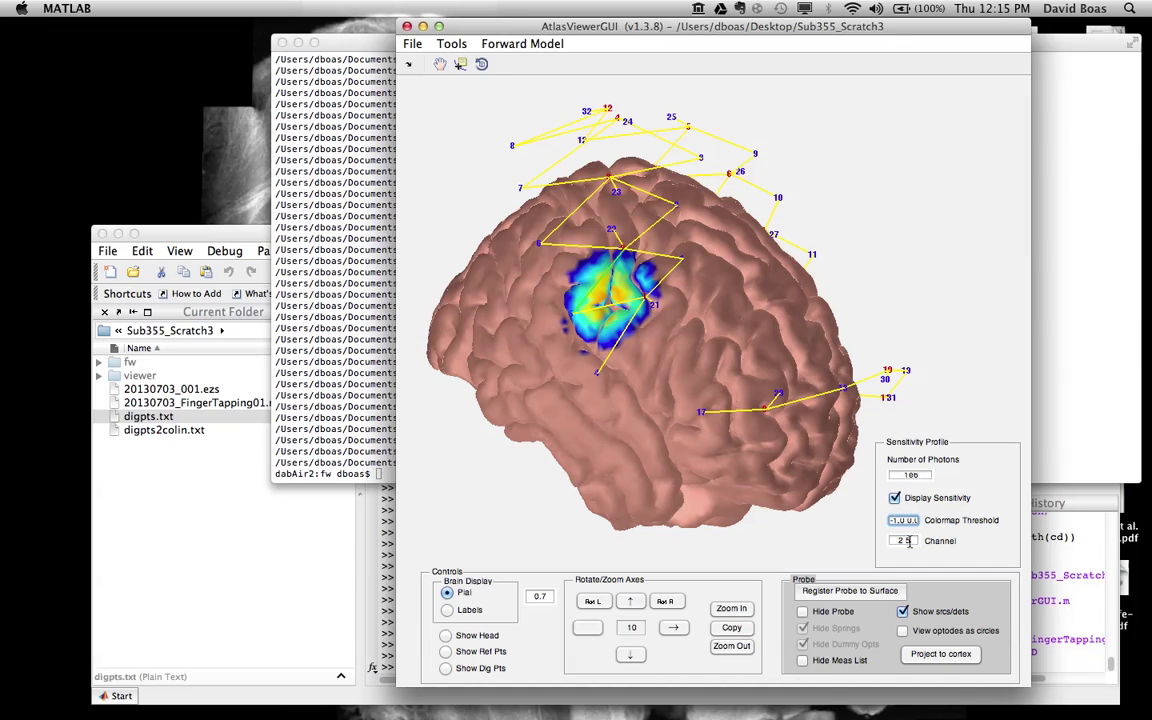
pyautogui.press('Return')
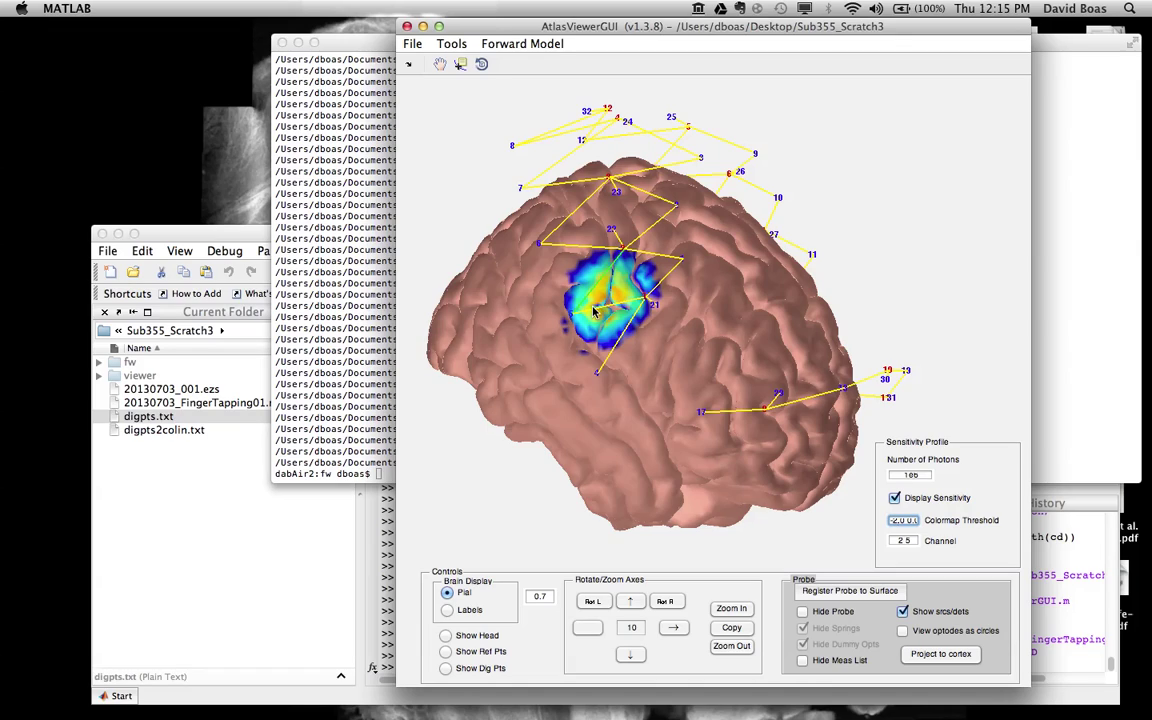
pyautogui.click(913, 539)
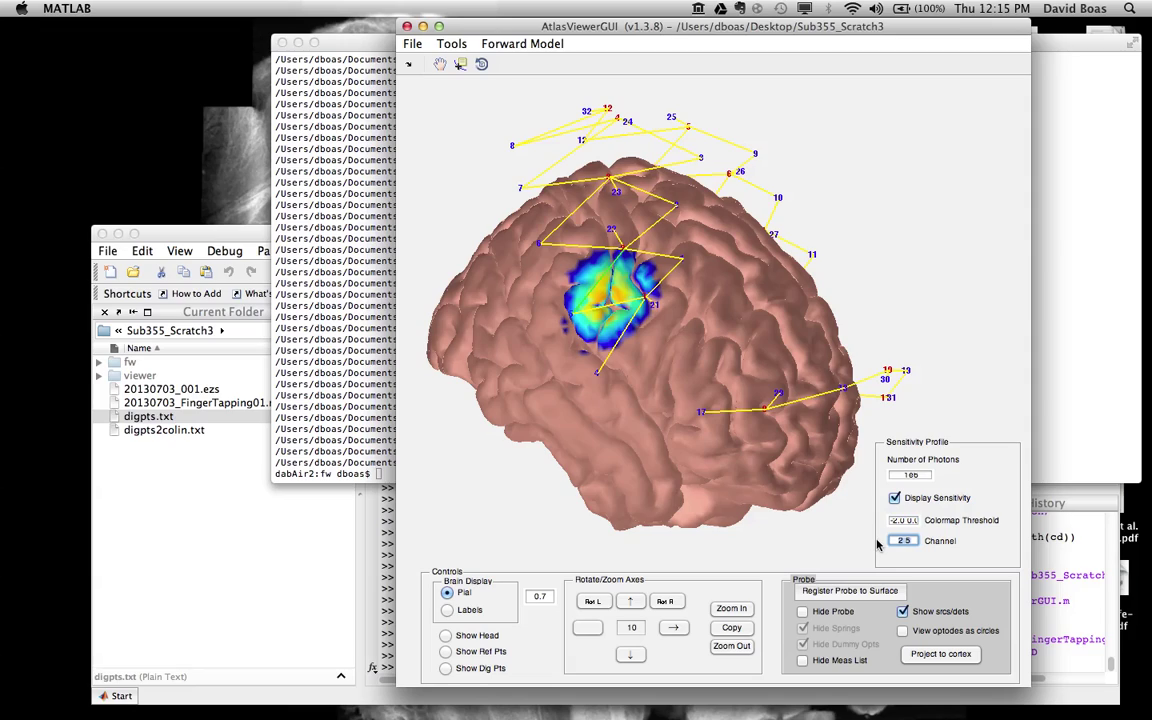
# Step: Show aggregate sensitivity with channel 0 0 and tilt the brain view downward
pyautogui.write('0.01')
pyautogui.press('Return')
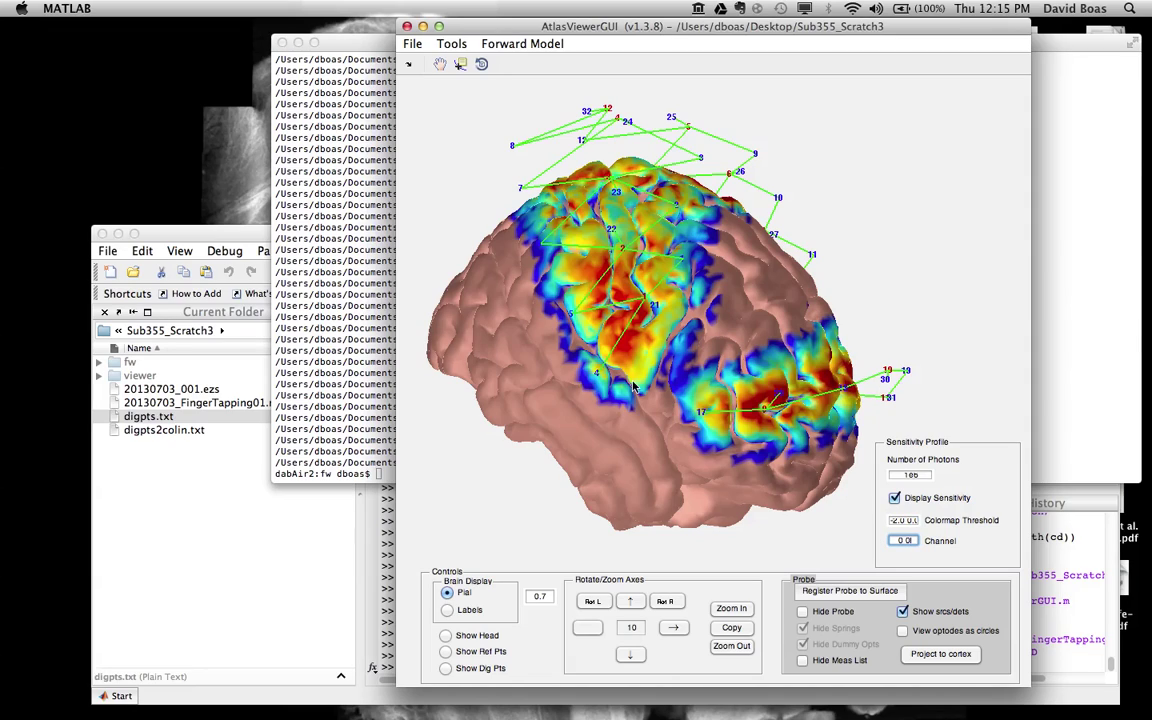
pyautogui.click(637, 656)
pyautogui.click(637, 656)
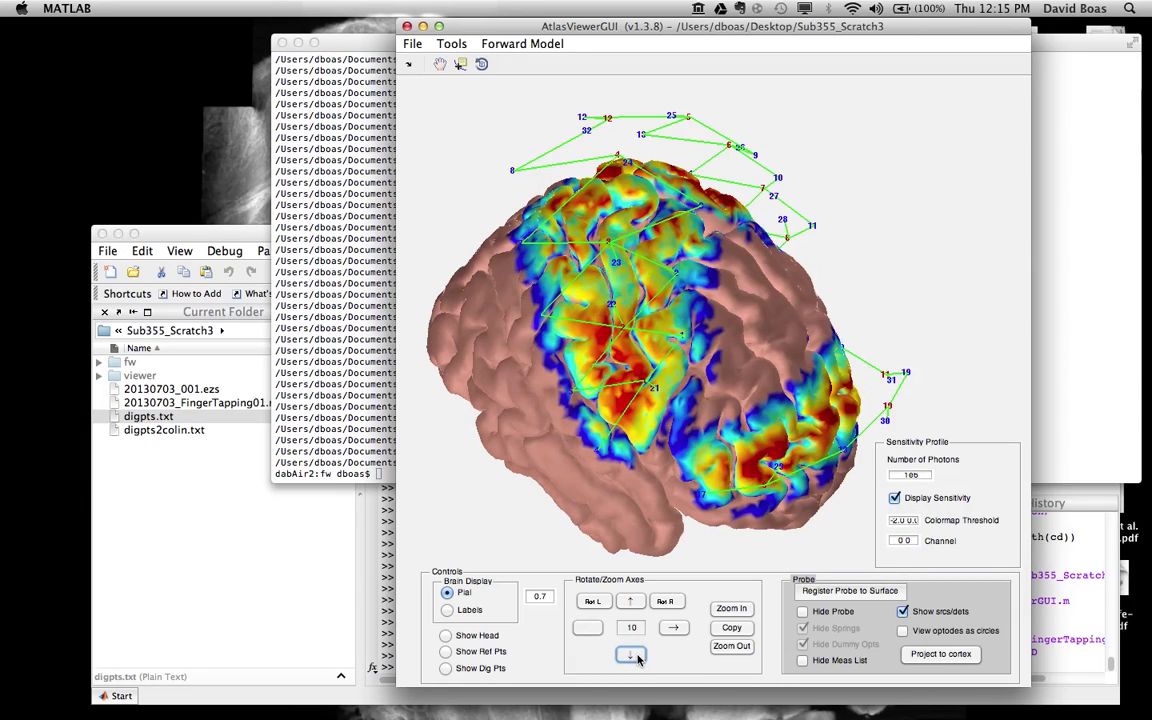
pyautogui.click(637, 656)
pyautogui.click(637, 656)
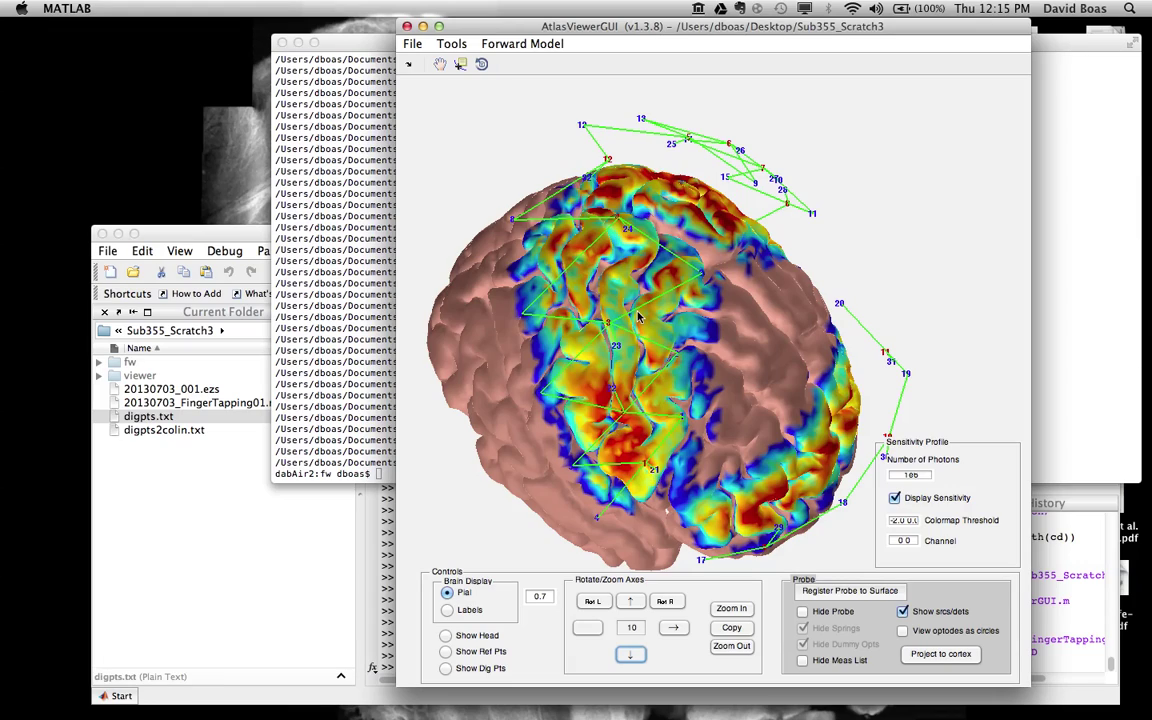
# Step: Set the colormap threshold to -1.00 and turn on Show Ref Pts
pyautogui.click(898, 521)
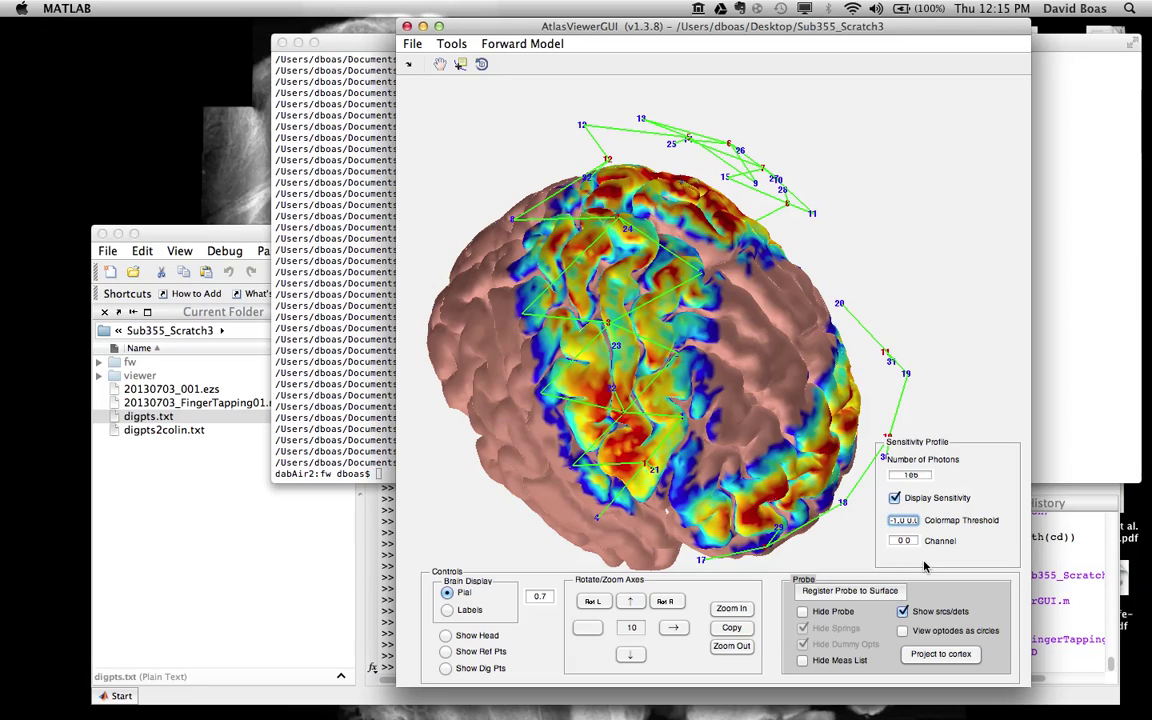
pyautogui.press('Return')
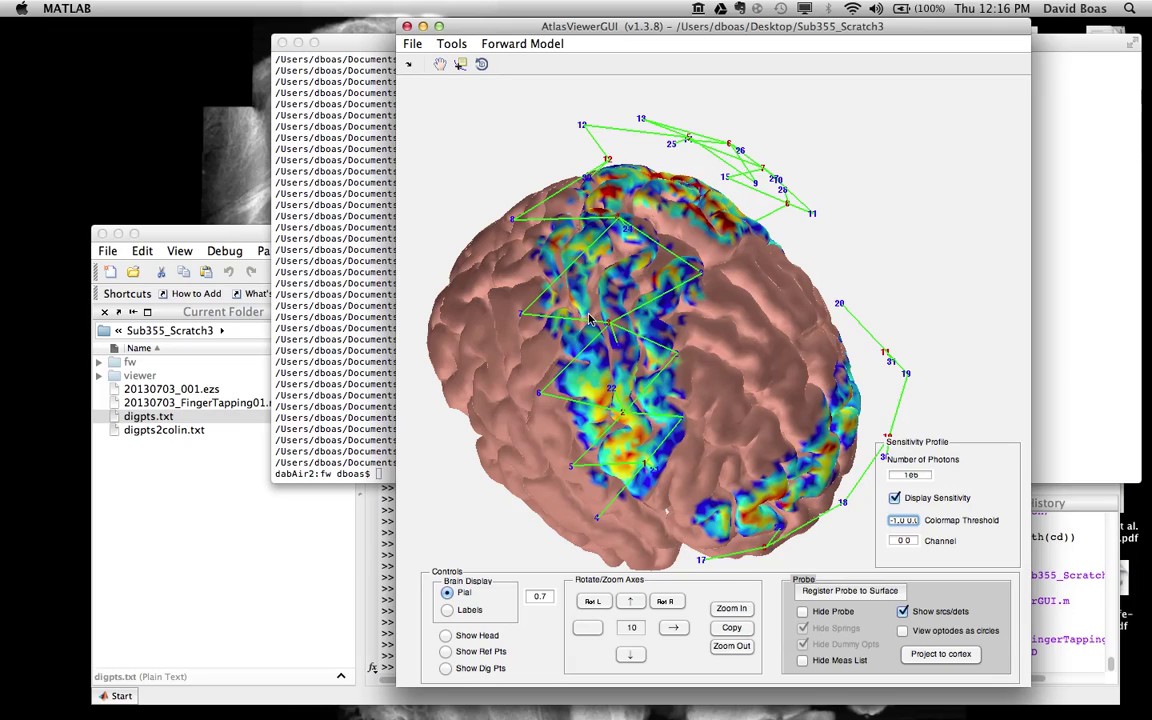
pyautogui.click(445, 652)
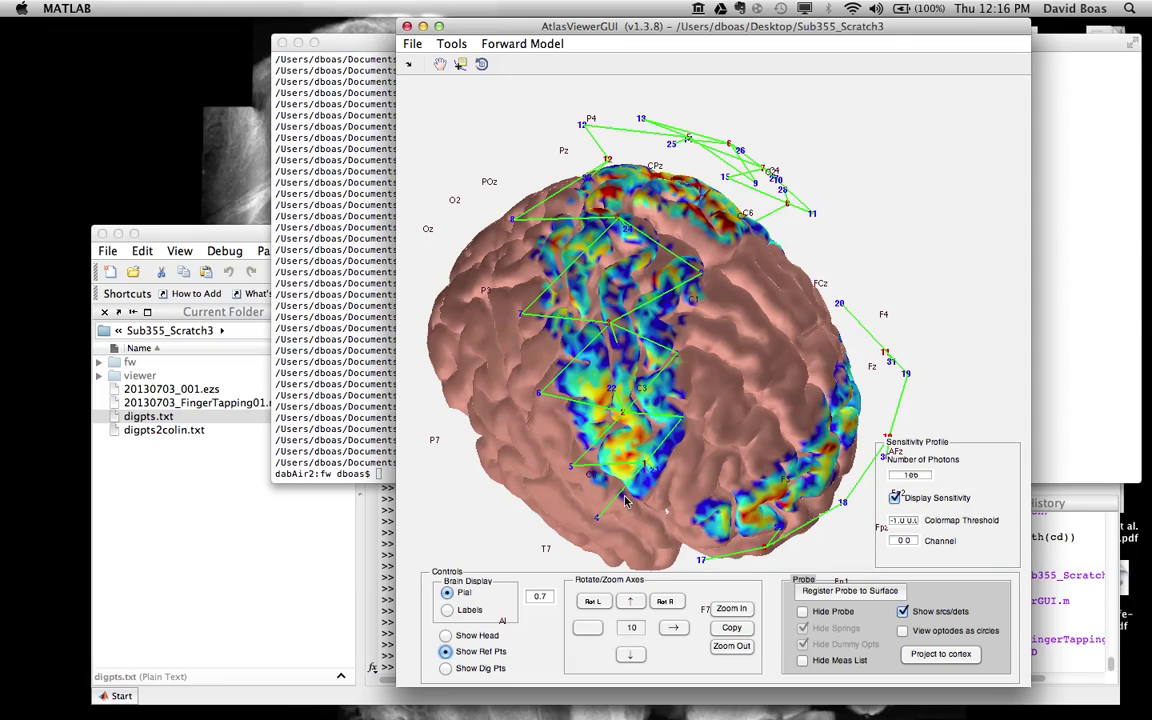
# Step: Turn off Show Ref Pts so the Pz, Fz and other labels disappear
pyautogui.click(446, 652)
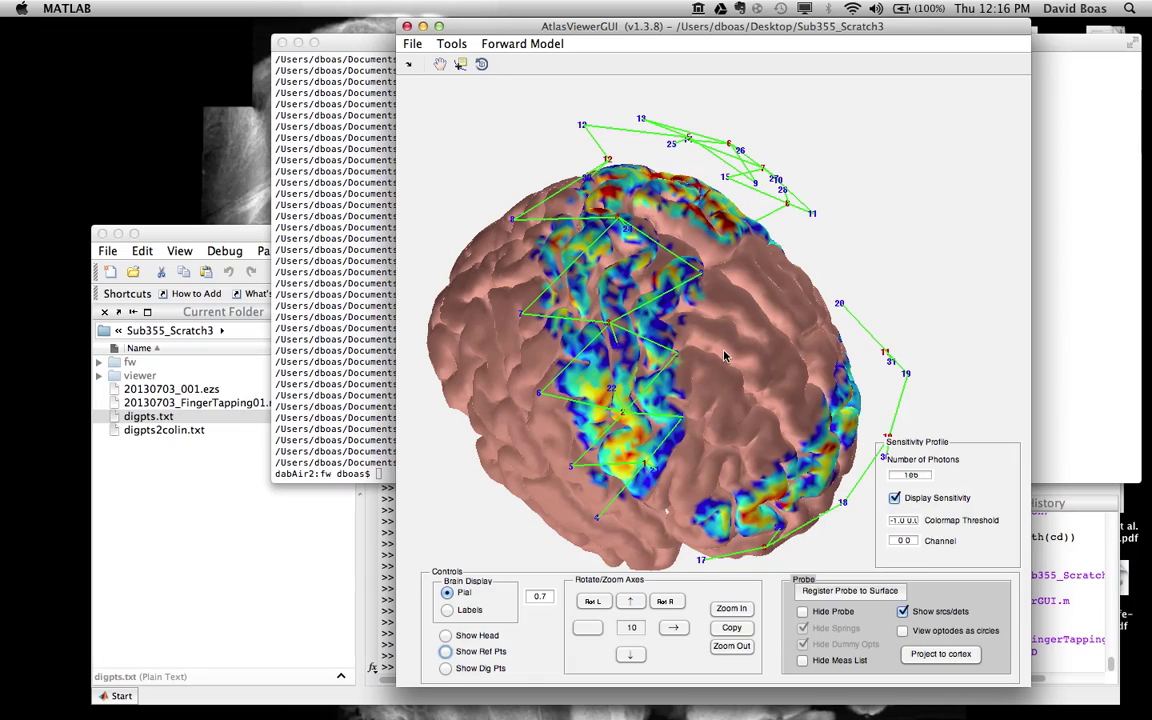